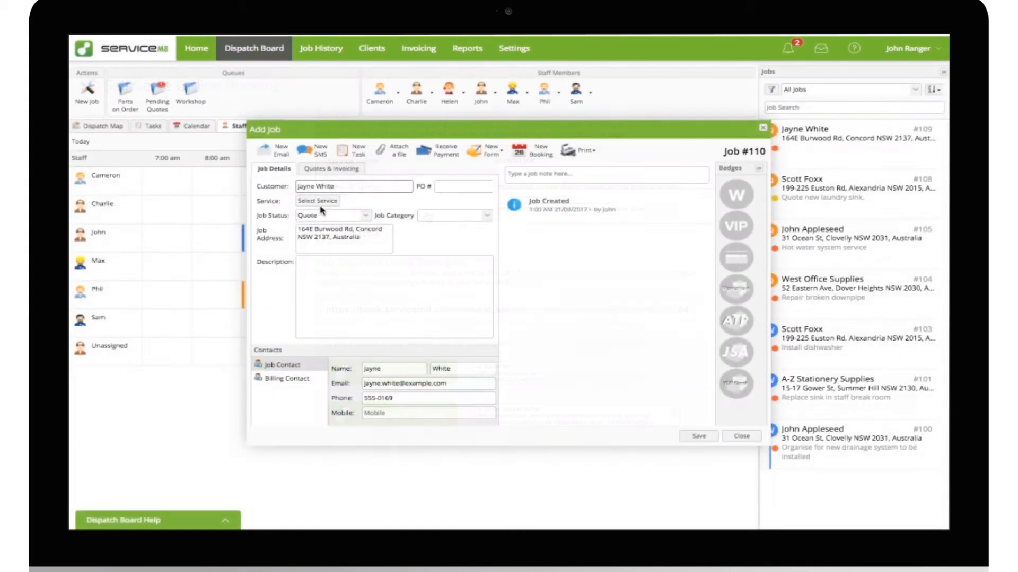
- Choose Cleaning Service for the job's service and answer the cleaning-type question with Regular Clean
click(318, 202)
click(578, 287)
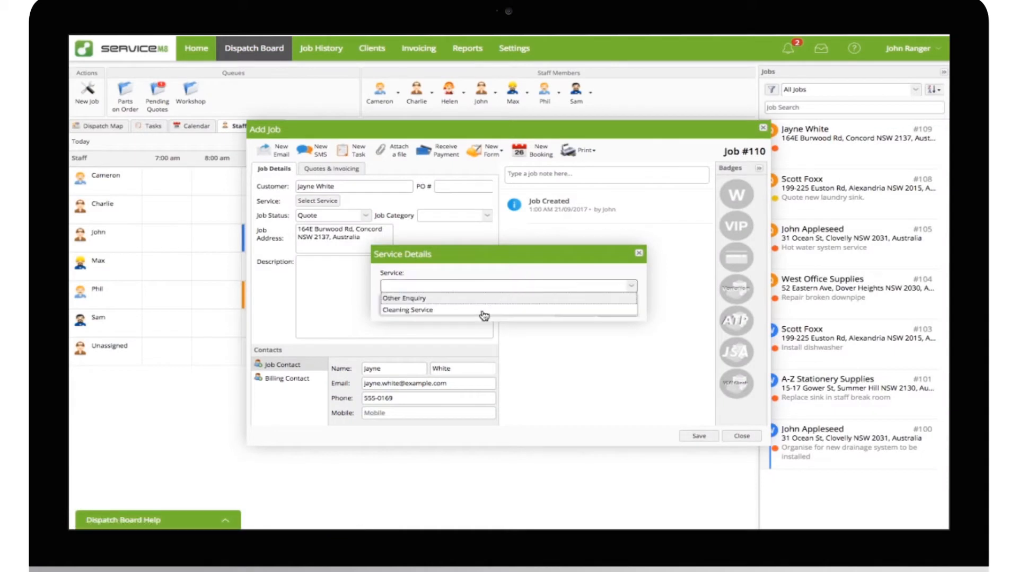
click(480, 311)
click(481, 314)
click(467, 325)
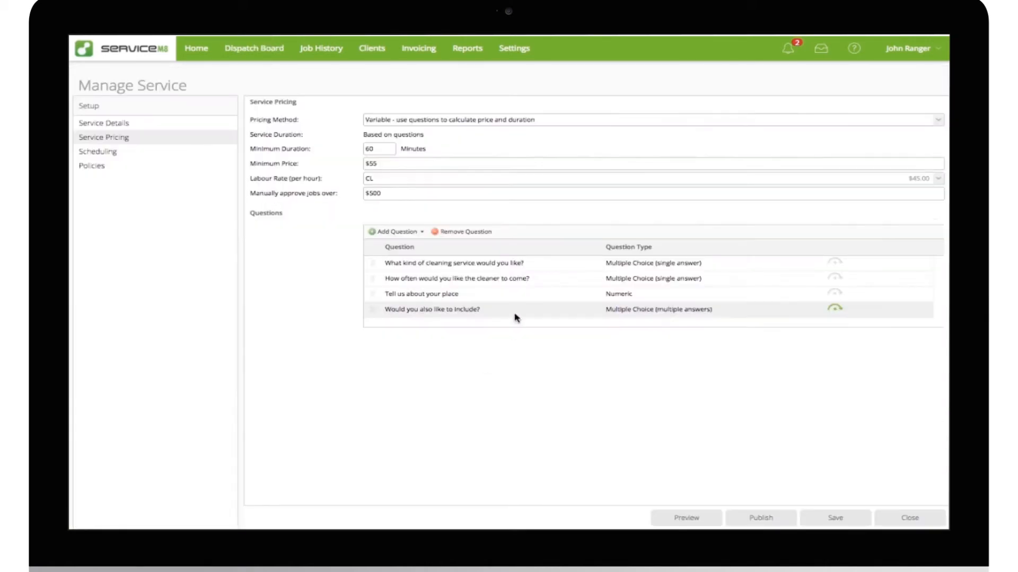
double_click(515, 318)
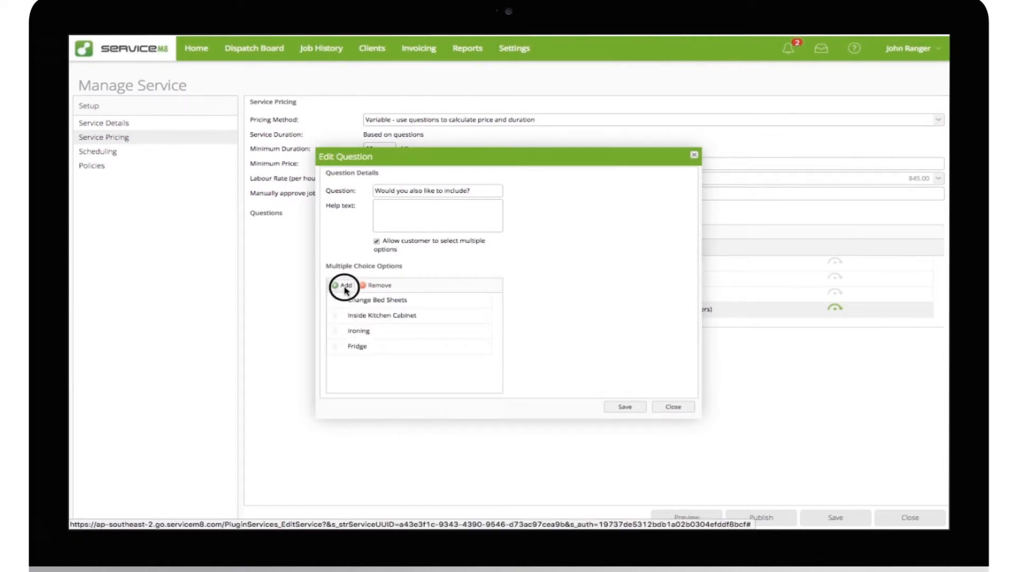
- Add a Sanitization option to the multiple-choice question
click(343, 286)
text(Sanitization)
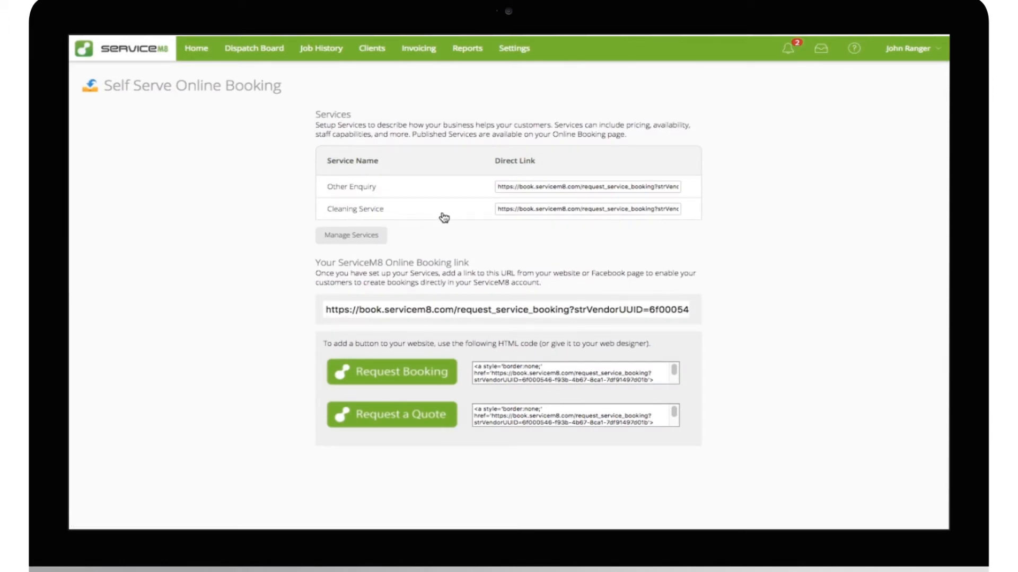
- Turn on the Services add-on and open the services settings
click(469, 217)
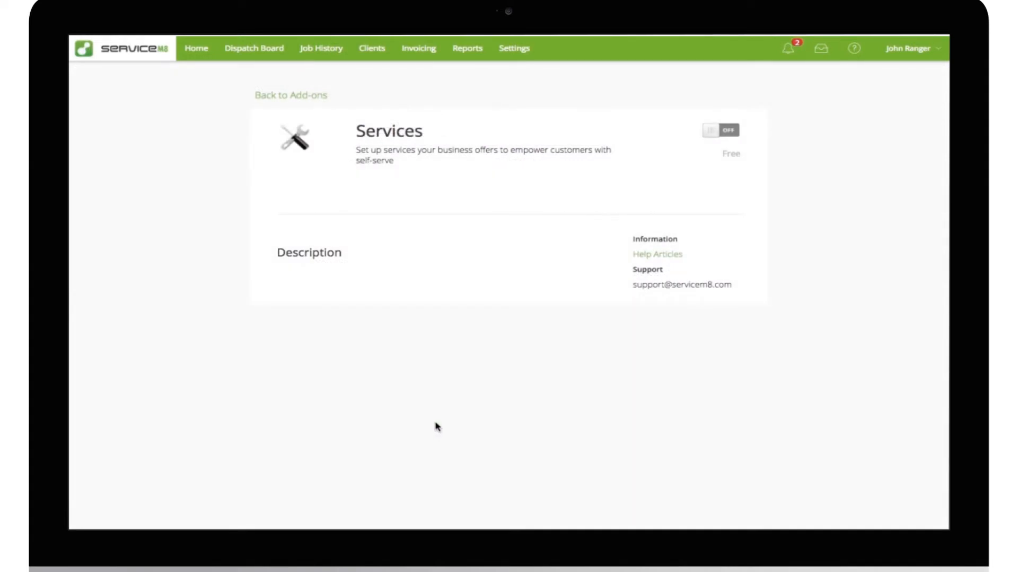
click(729, 130)
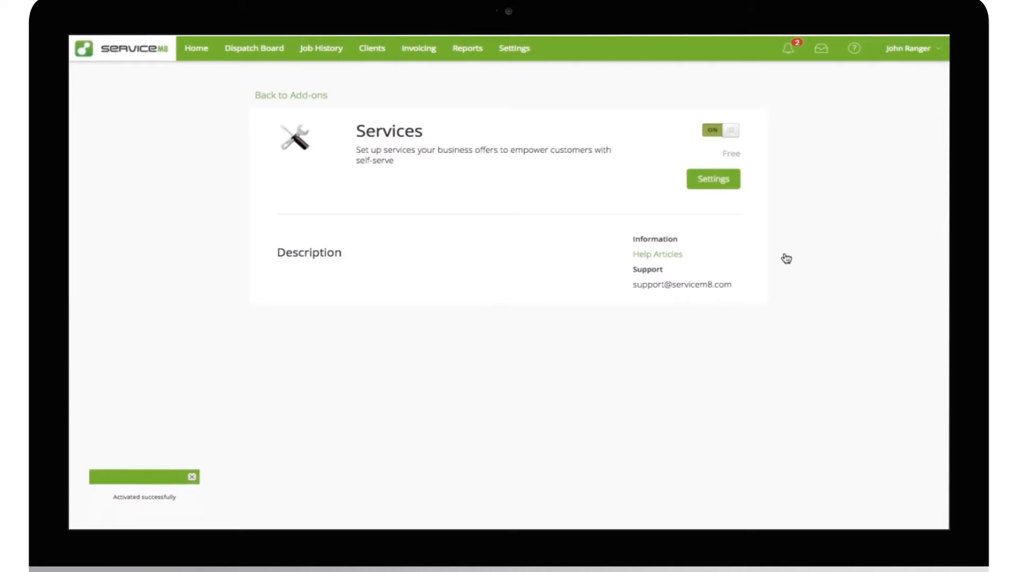
click(513, 49)
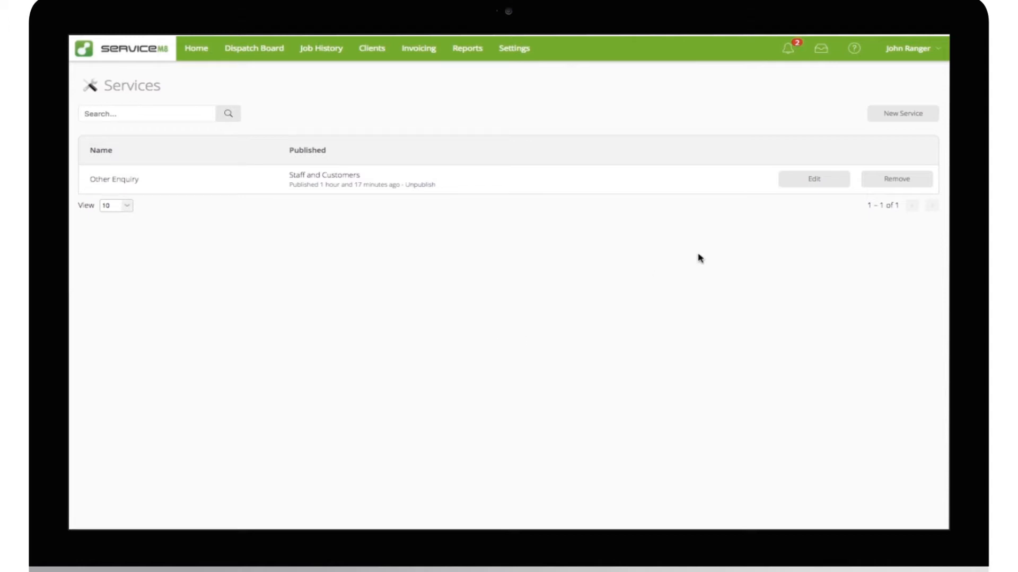
- Create a new service and review its Service Details, Service Pricing, Scheduling and Policies sections
click(903, 123)
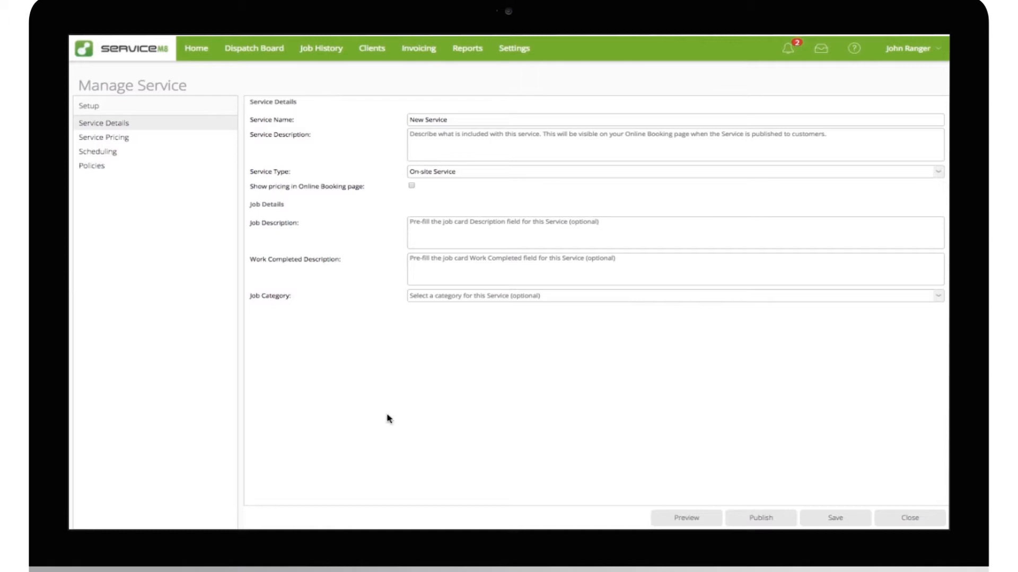
click(197, 132)
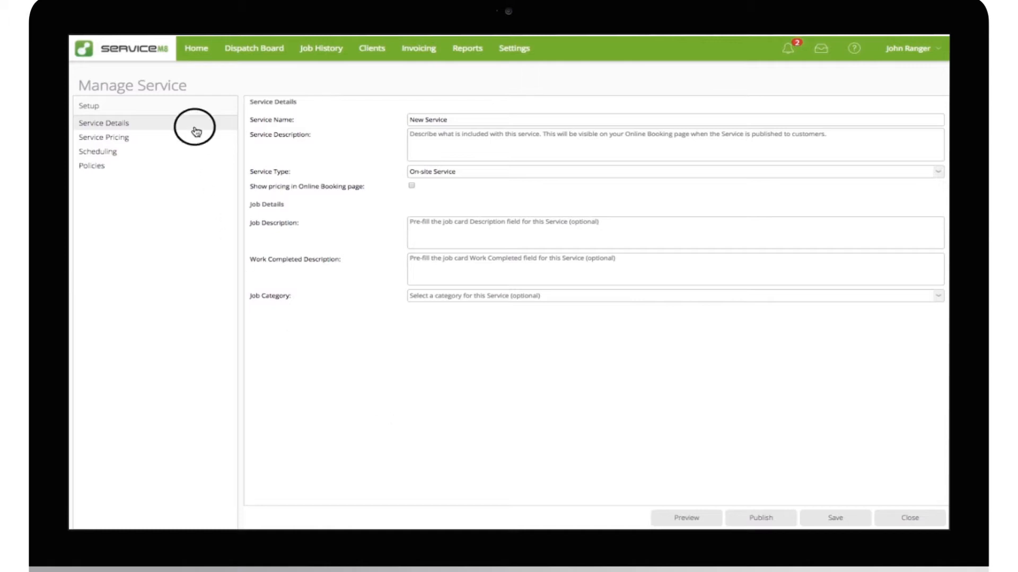
click(154, 143)
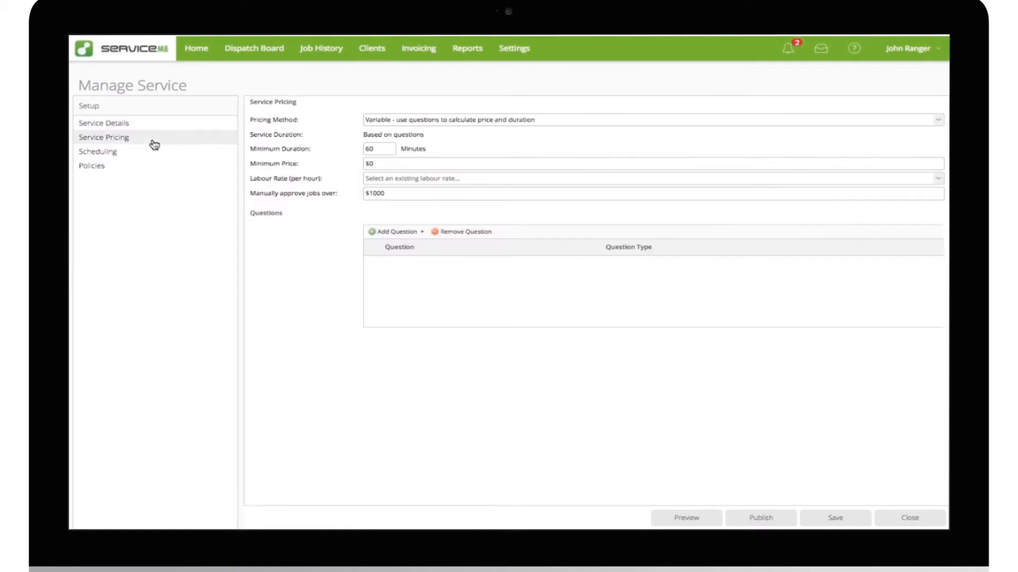
click(155, 159)
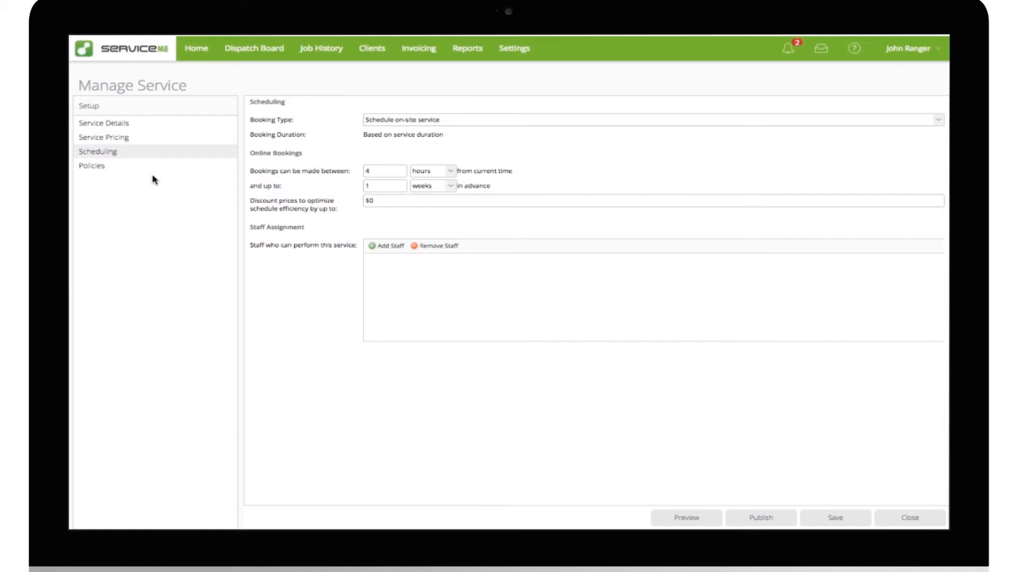
click(148, 167)
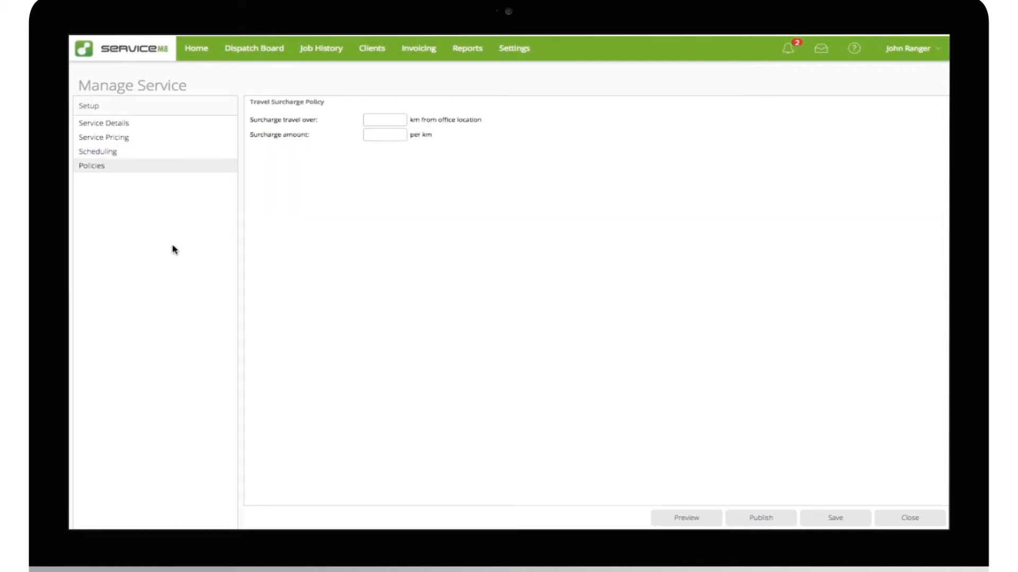
click(141, 128)
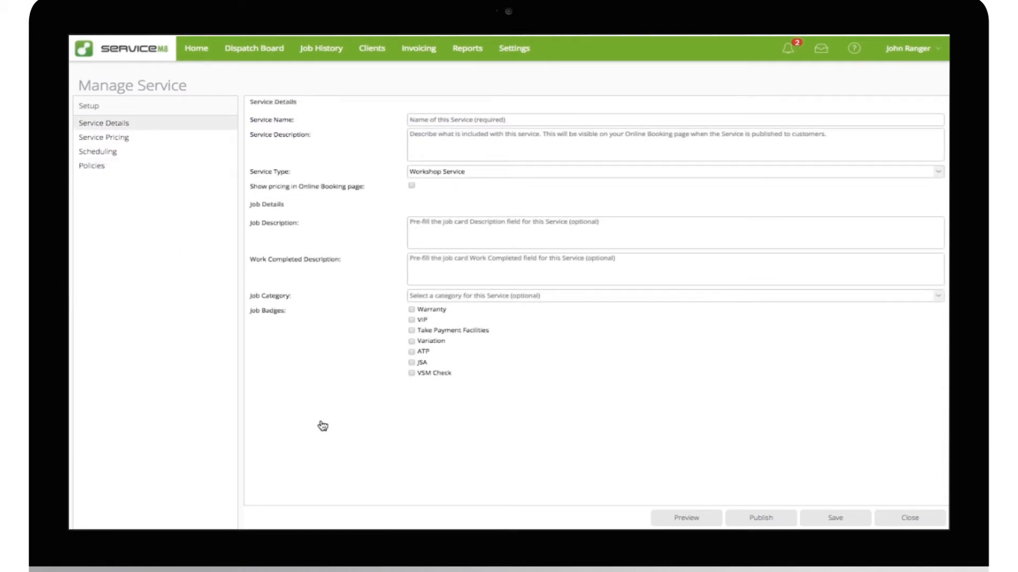
- Name the service Cleaning Service and describe it as professional and reliable cleaning for home or business
click(529, 122)
text(cleaning Service)
key(Tab)
text(Professional)
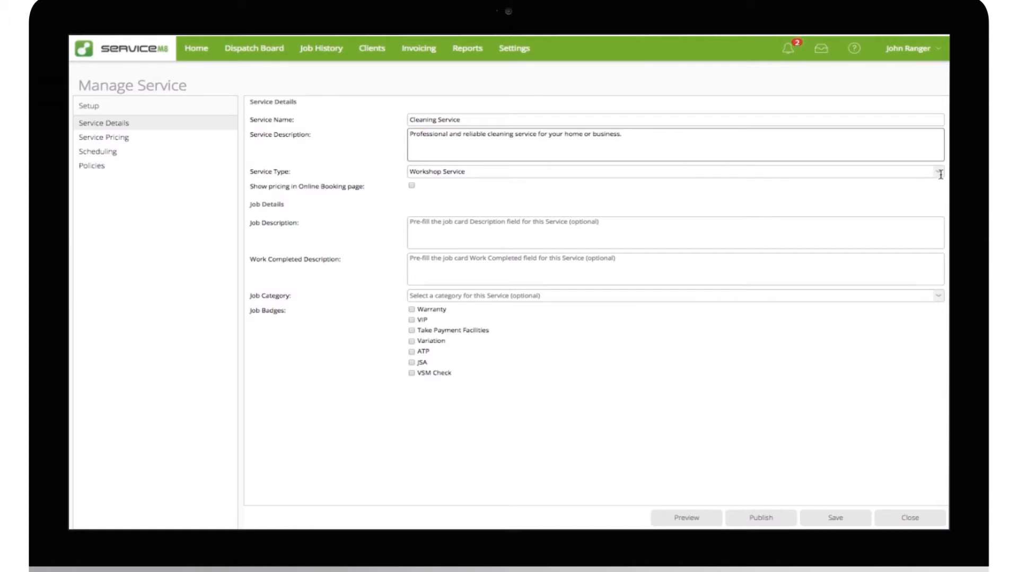
- Set the service type to On-site Service and enable showing pricing on the Online Booking page
click(939, 173)
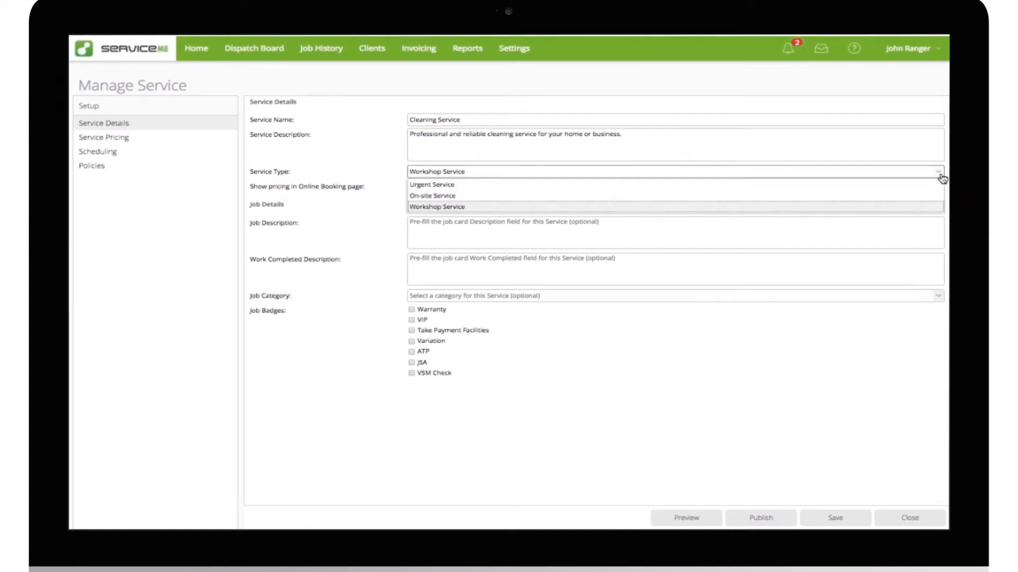
click(544, 197)
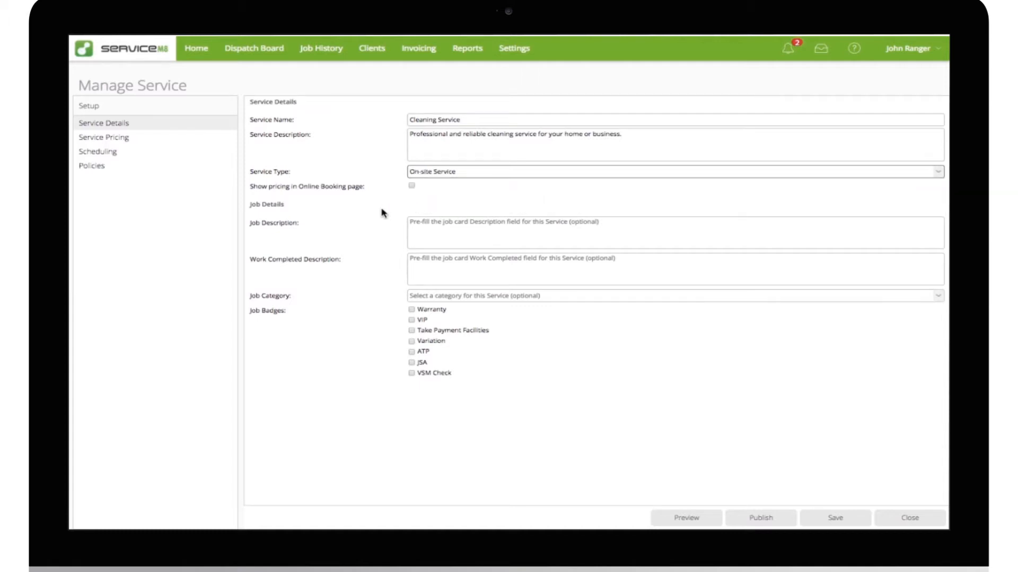
click(412, 186)
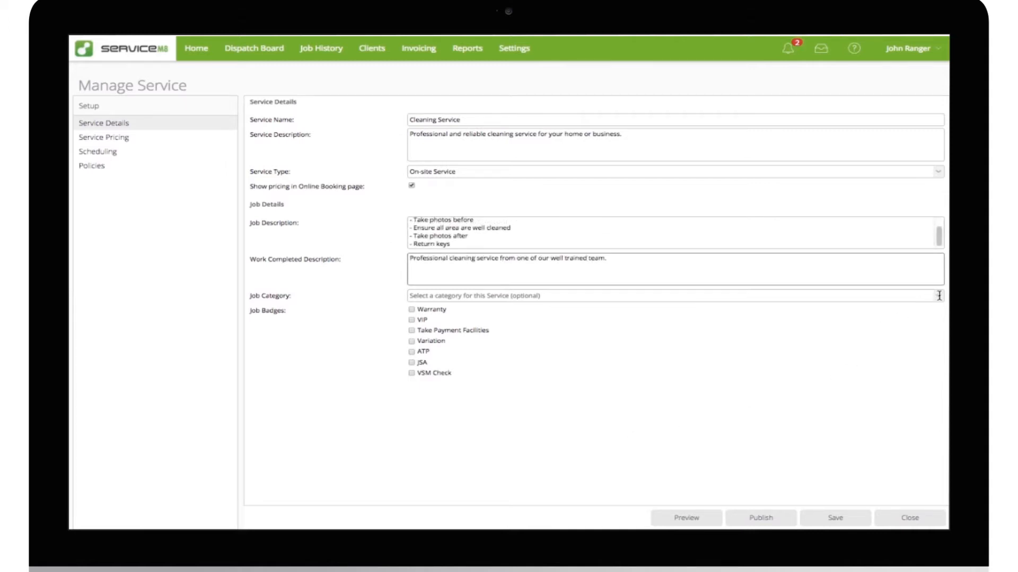
- Set the service's job category to Standard
click(937, 296)
click(429, 322)
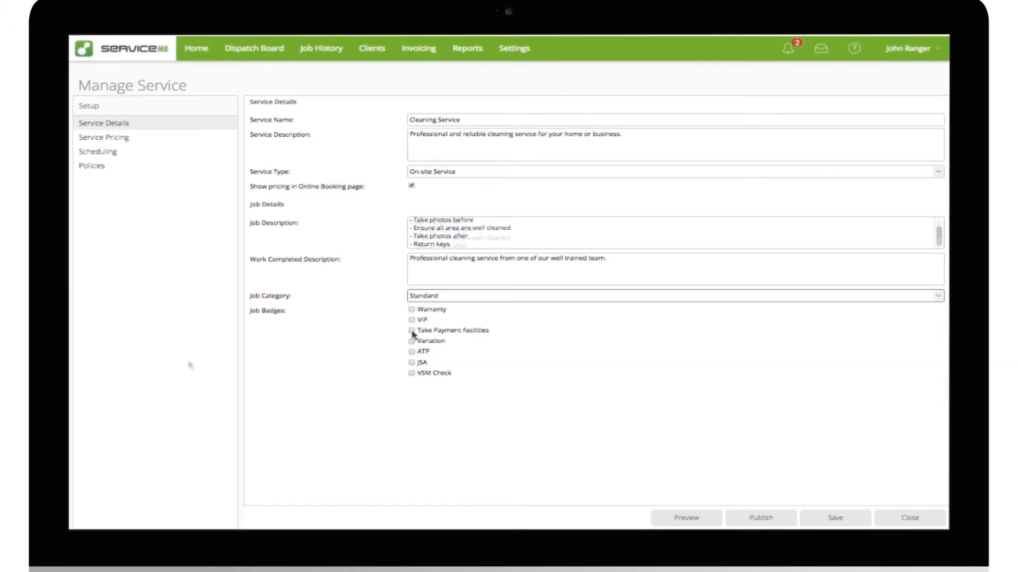
- Set the pricing method to Variable - use questions to calculate price and duration
click(170, 139)
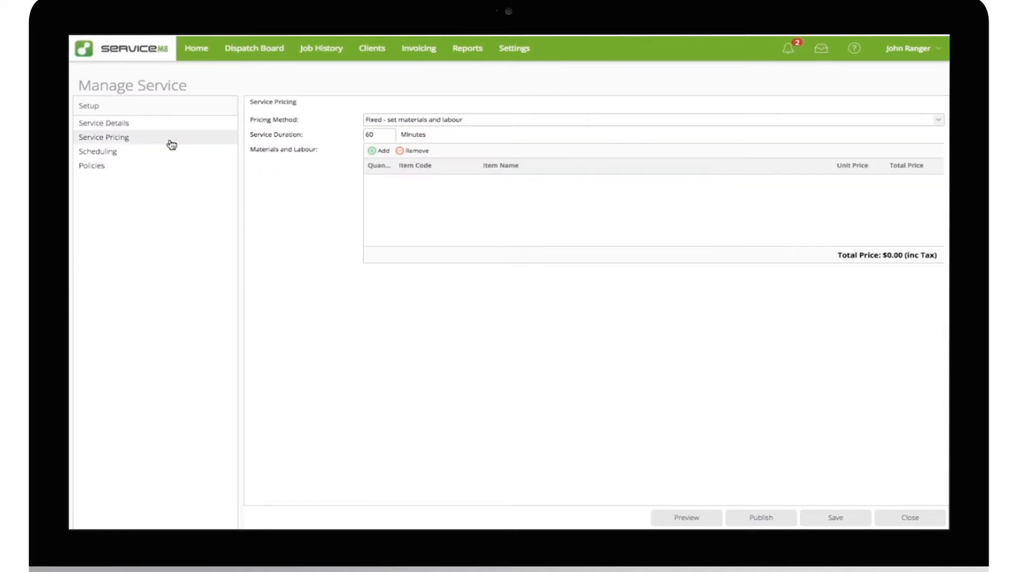
click(505, 124)
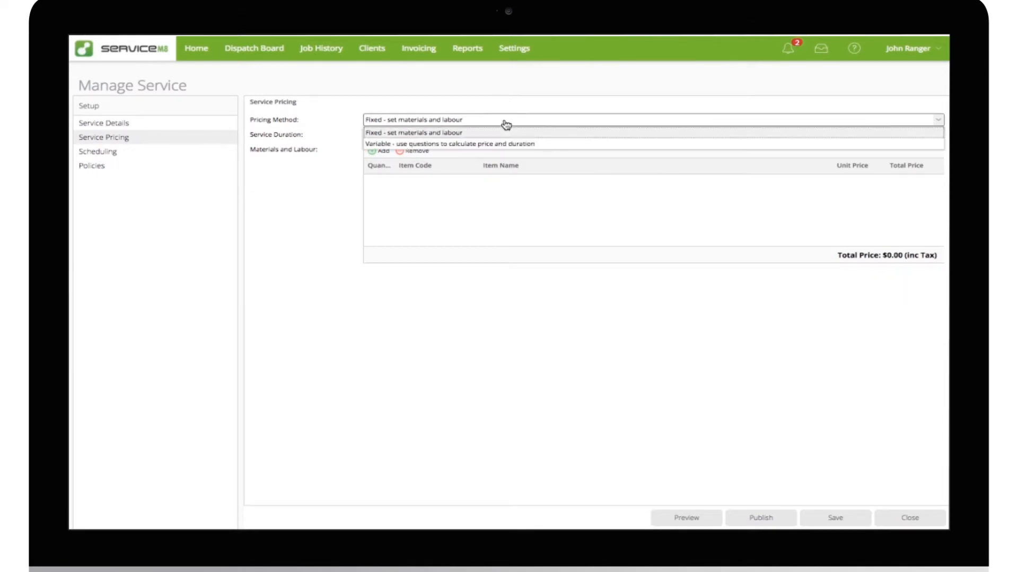
click(541, 144)
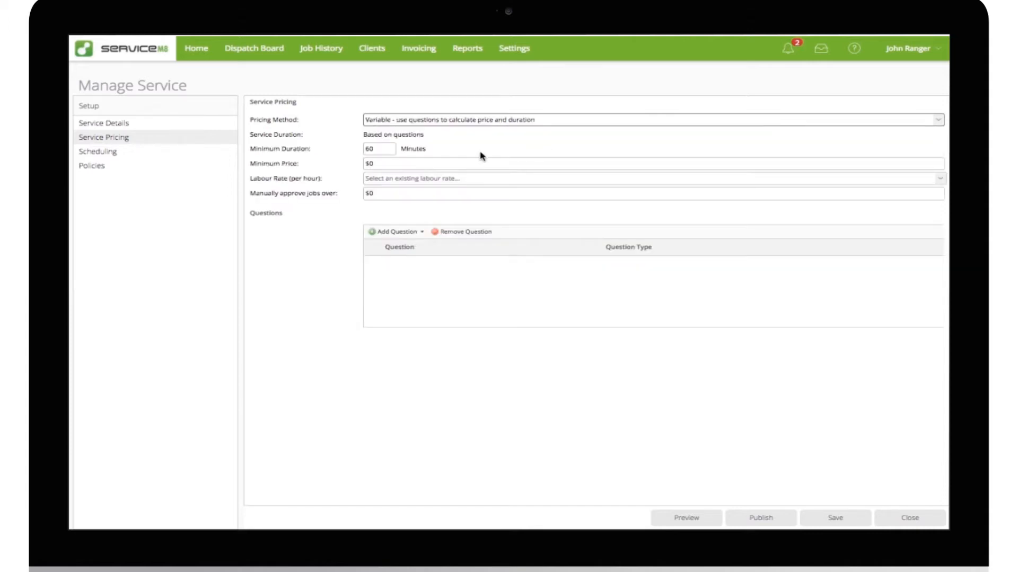
- Set the minimum price to $55
click(386, 152)
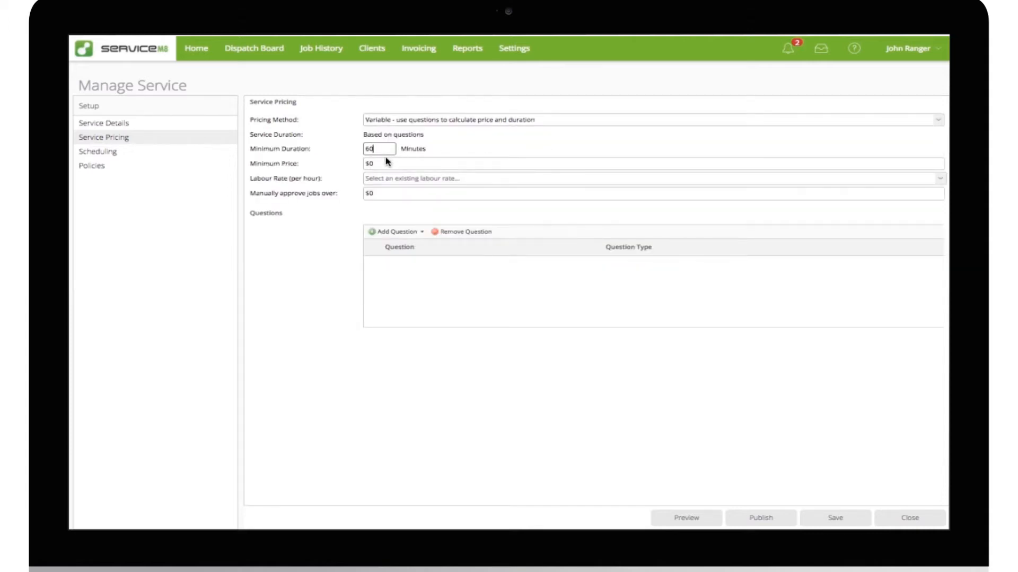
click(390, 166)
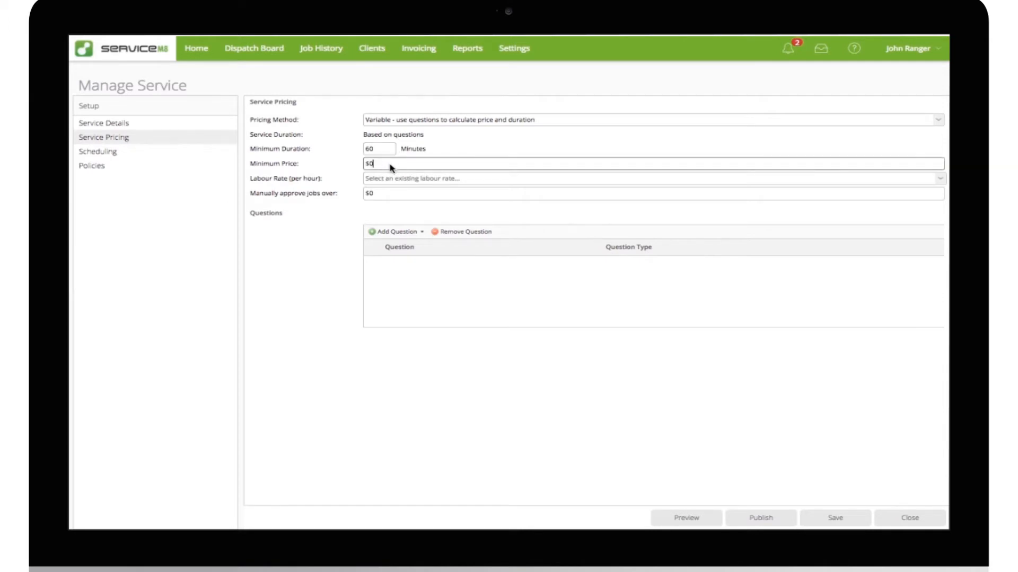
key(BackSpace)
text(55)
- Choose the CL labour rate for the service
click(477, 178)
text(cl)
click(491, 243)
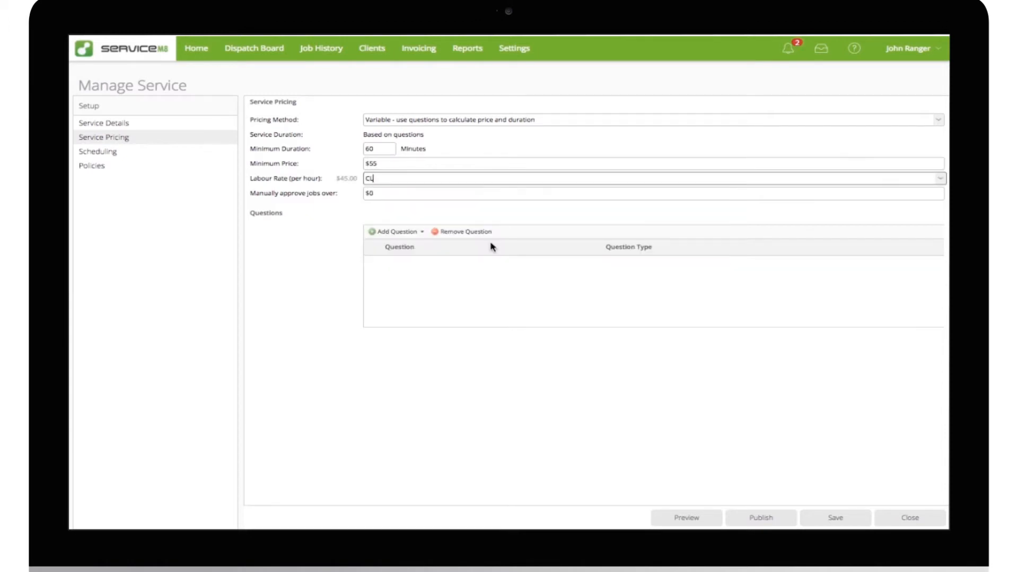
- Require manual approval for jobs over $500
click(479, 195)
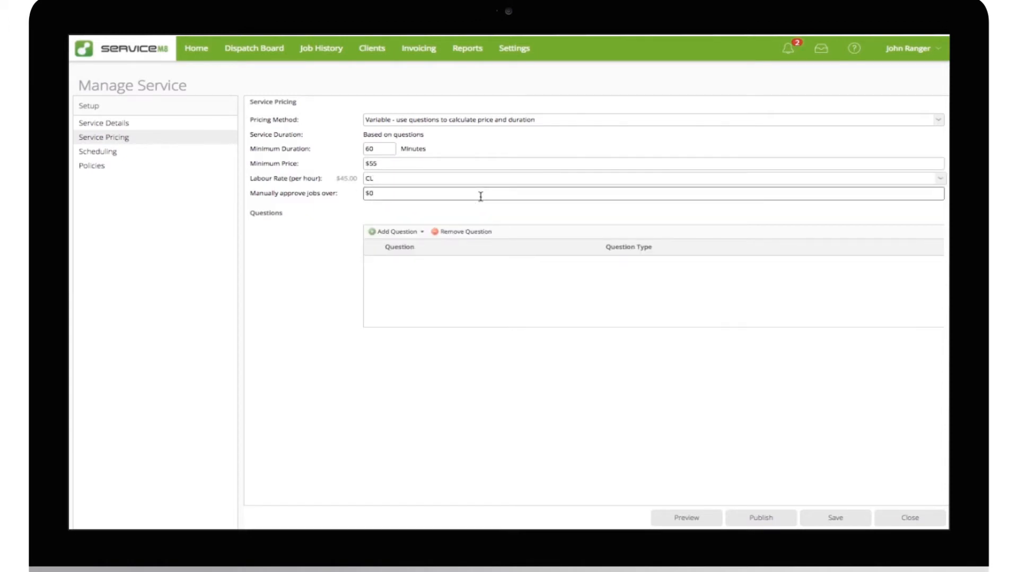
key(BackSpace)
text(500)
- Add a Multiple Choice (single answer) question to the service pricing
click(350, 350)
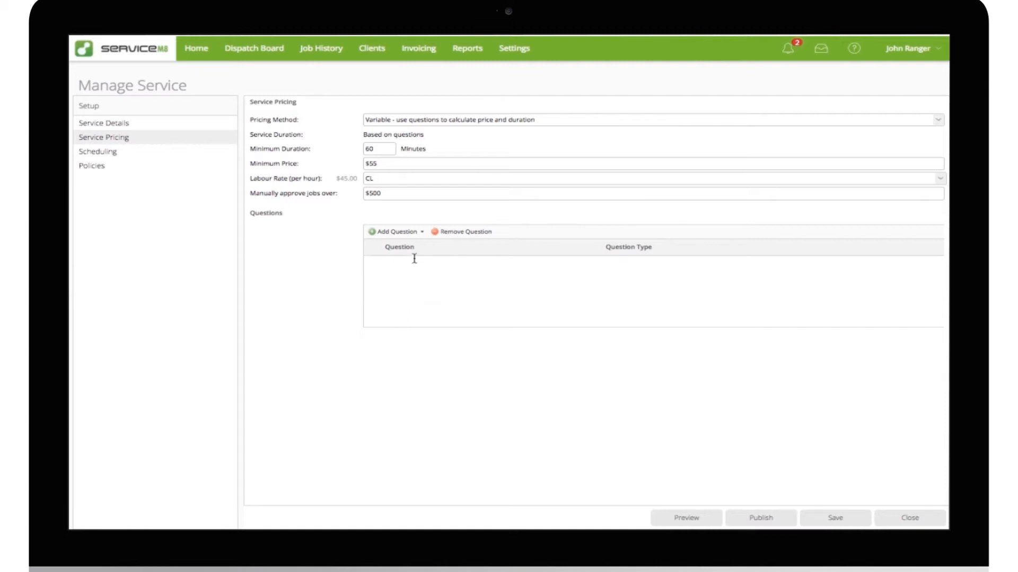
click(421, 233)
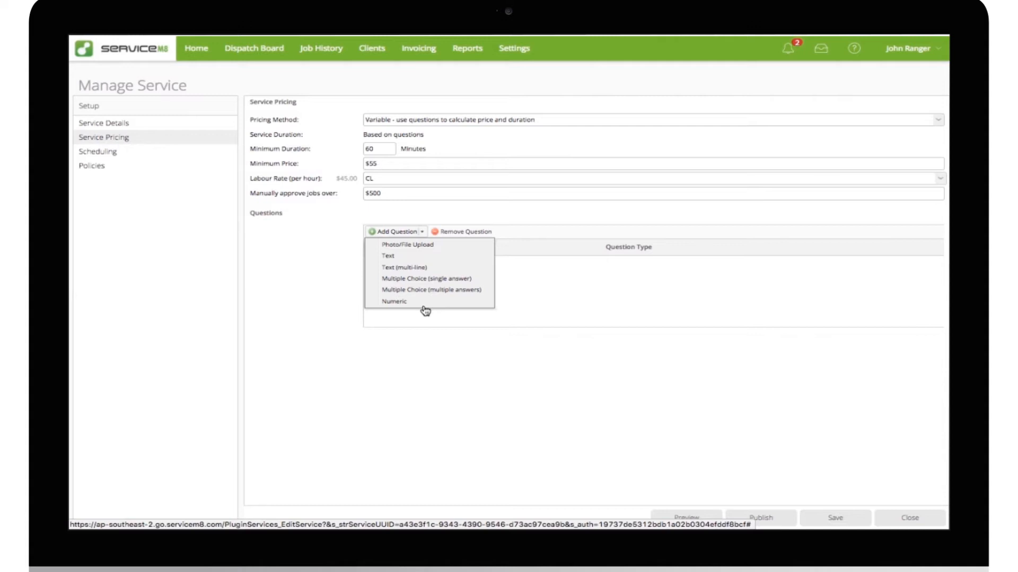
click(436, 280)
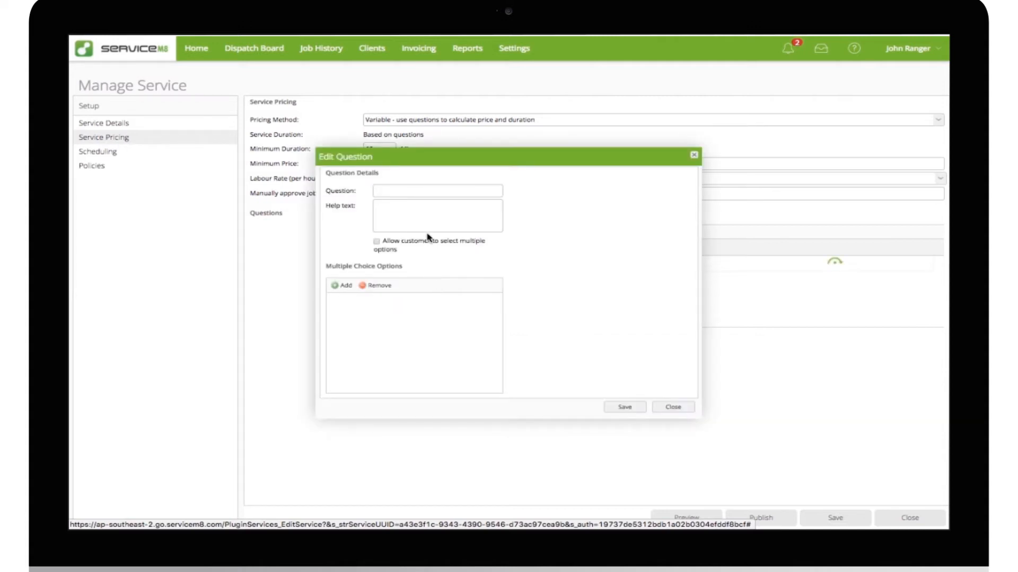
- Enter the question text "What kind of cleaning service would you like?"
click(432, 191)
text(What kind of cleaning service would you like?)
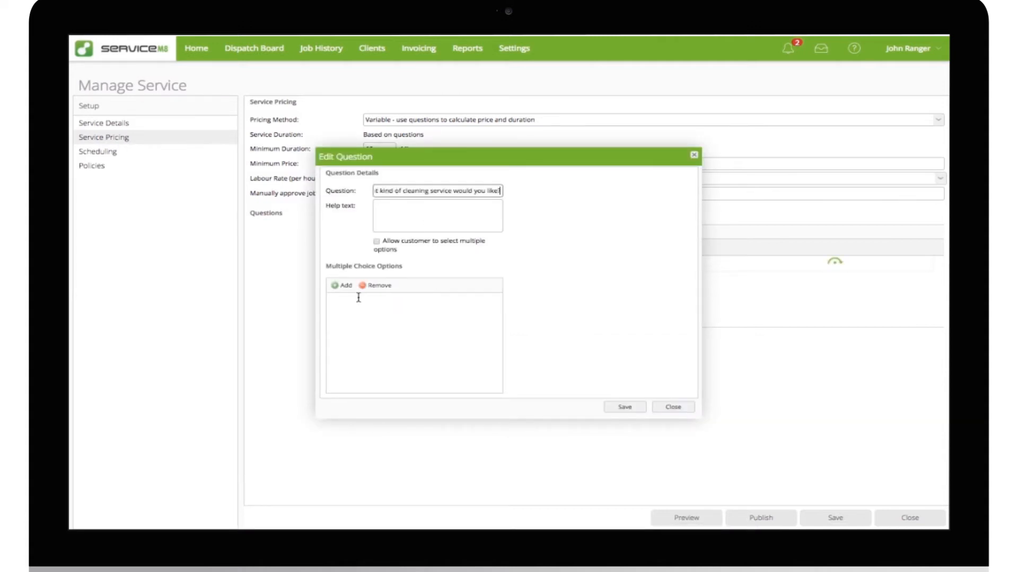
- Add a Regular Clean answer option to the question
click(344, 287)
text(Regular Clean)
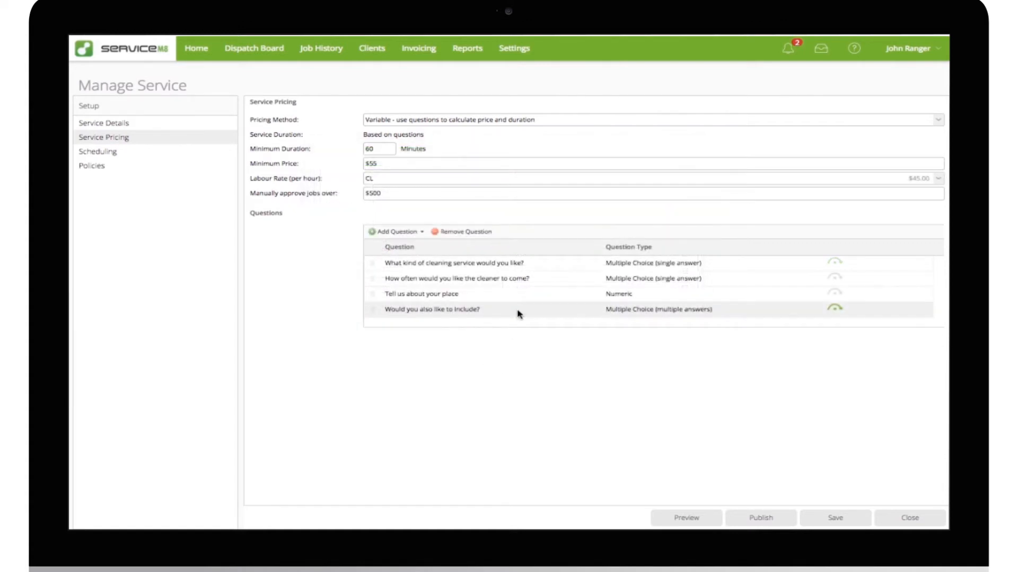
click(517, 313)
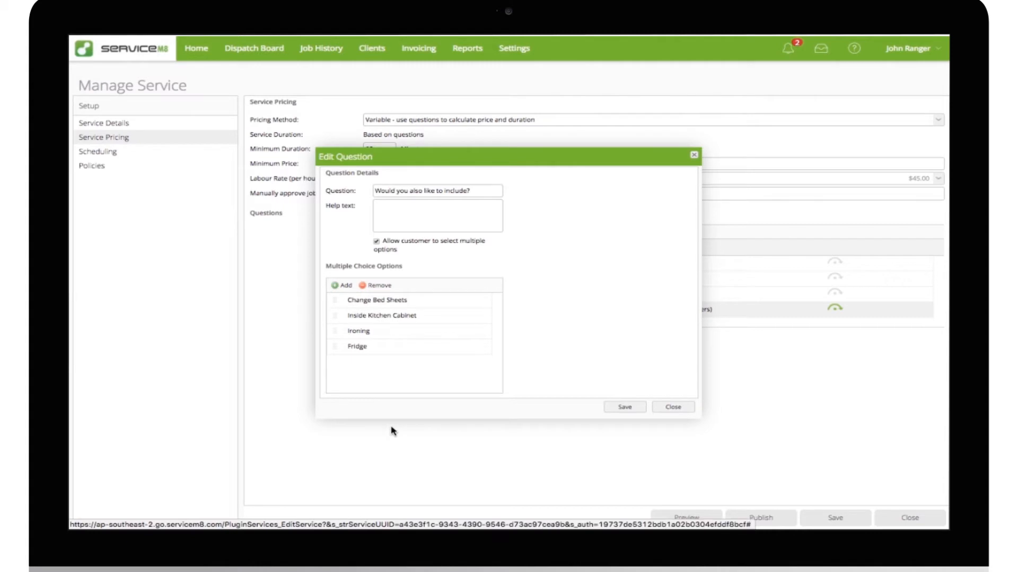
- Add a Sanitization option to the include question with 10 minutes of added service duration
click(345, 286)
text(Sa)
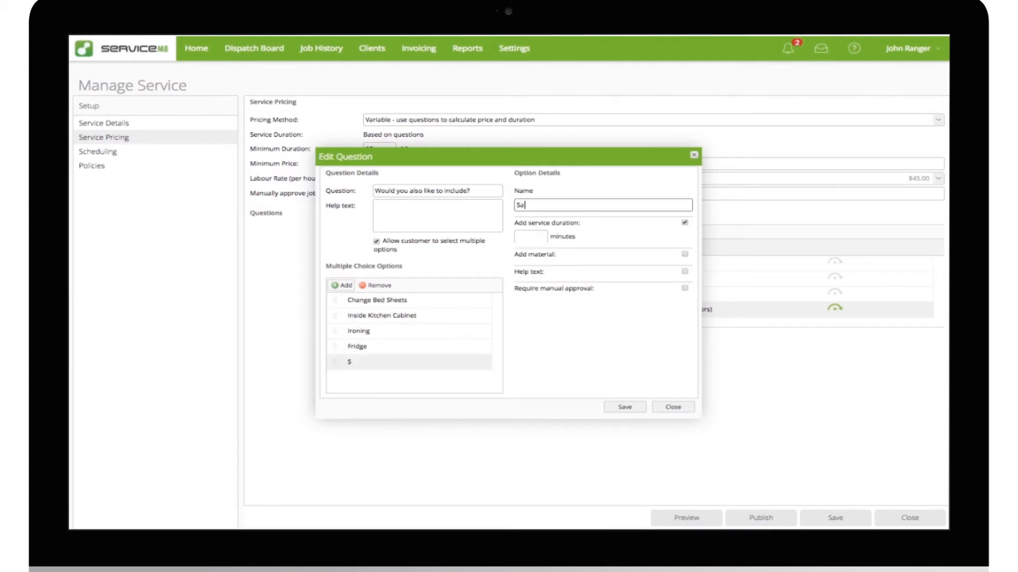
text(nitization)
click(531, 240)
text(10)
- Add 1 Sanitization Pack-Standard as material for the option and save the question
click(684, 254)
text(Sanit)
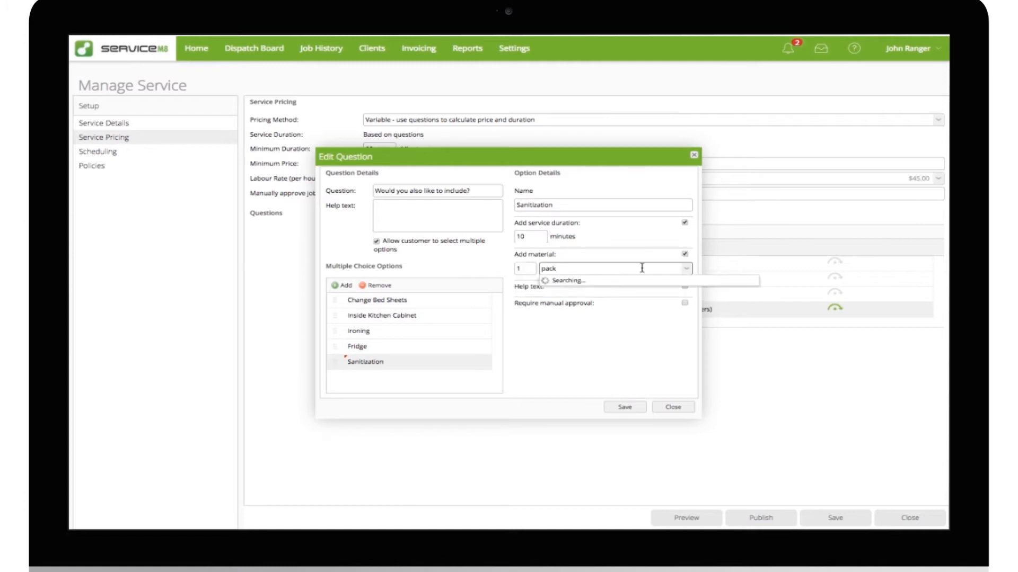
click(644, 288)
click(636, 408)
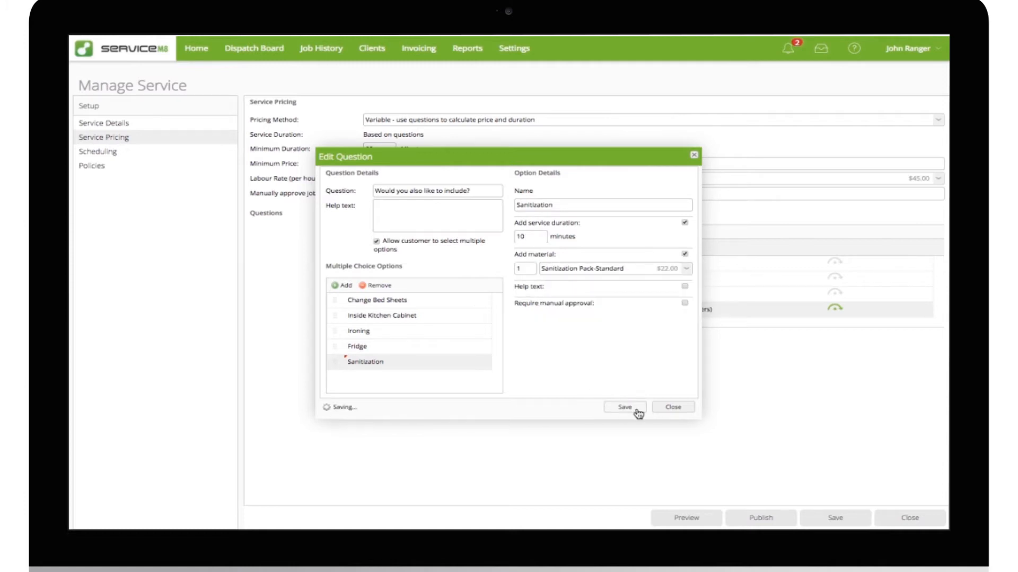
- Make the include question appear only when the cleaning service type equals Regular Clean
click(835, 312)
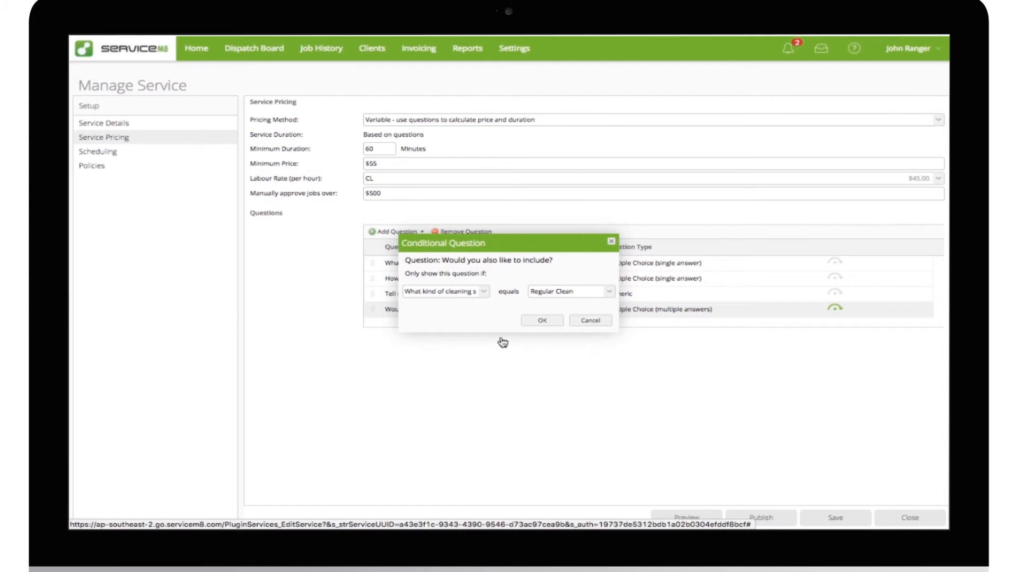
click(488, 295)
click(470, 317)
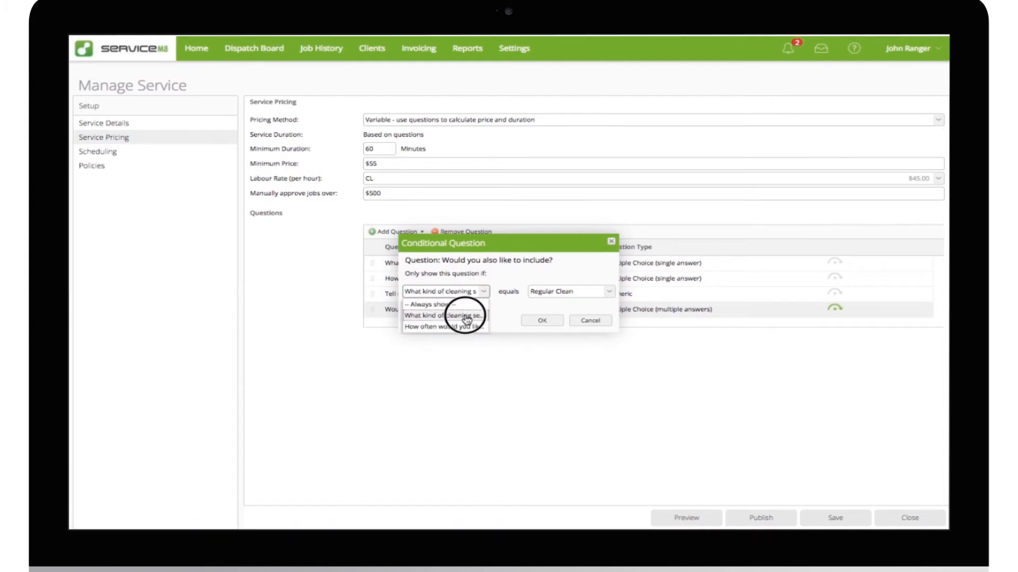
click(608, 293)
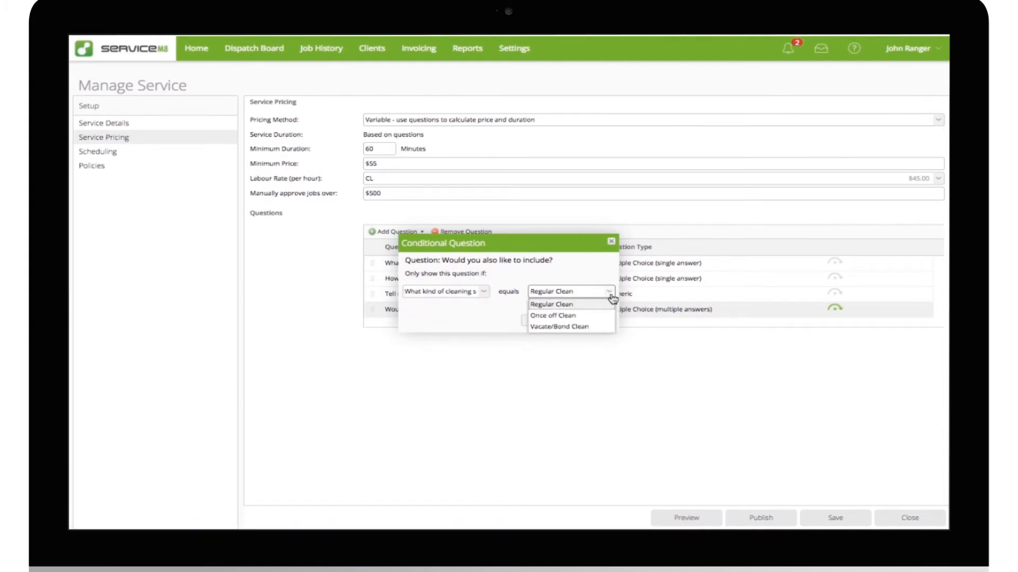
click(599, 306)
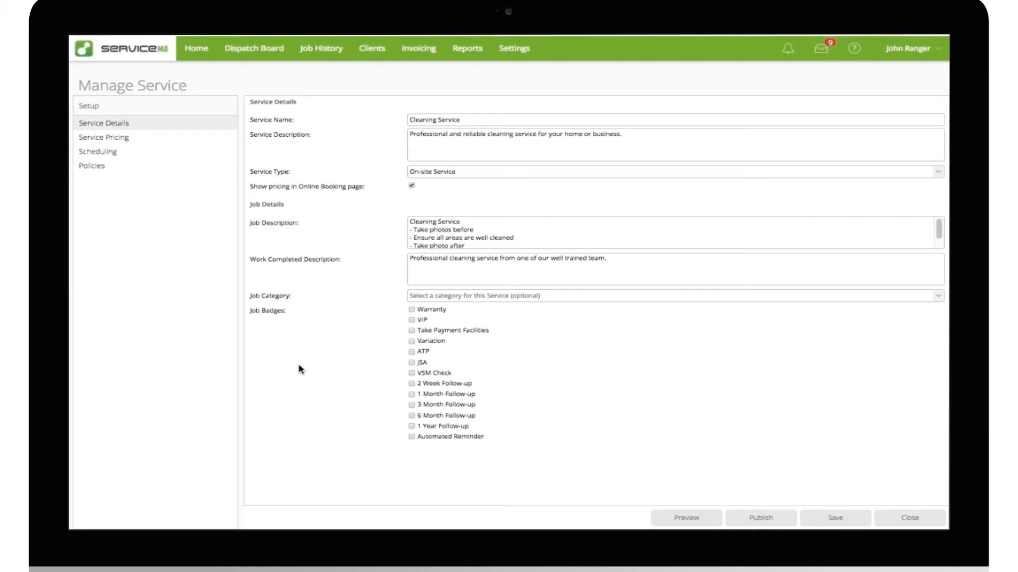
click(688, 522)
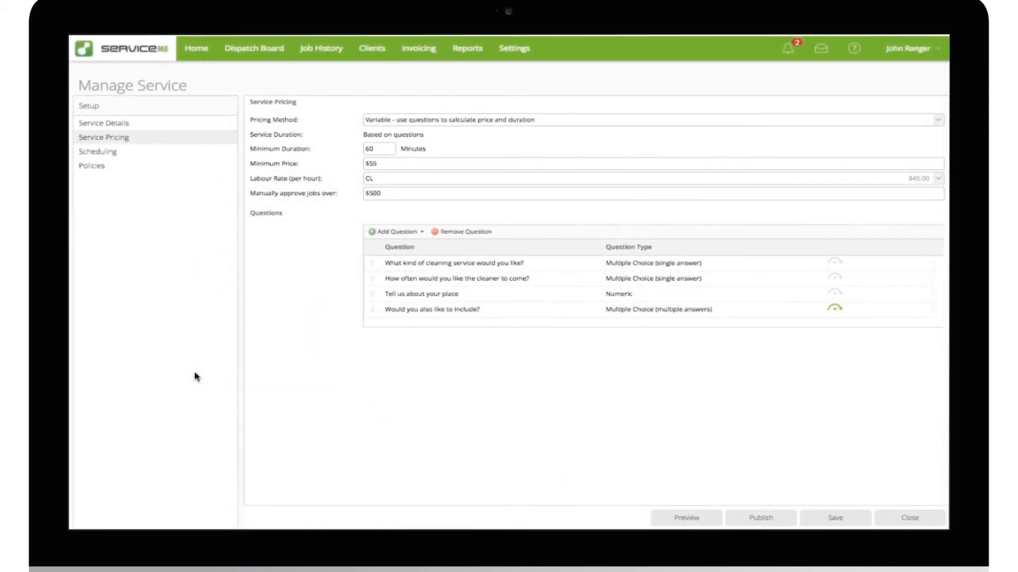
- In scheduling, choose Schedule on-site service as booking type and allow up to $10 discount to optimize schedule efficiency
click(154, 155)
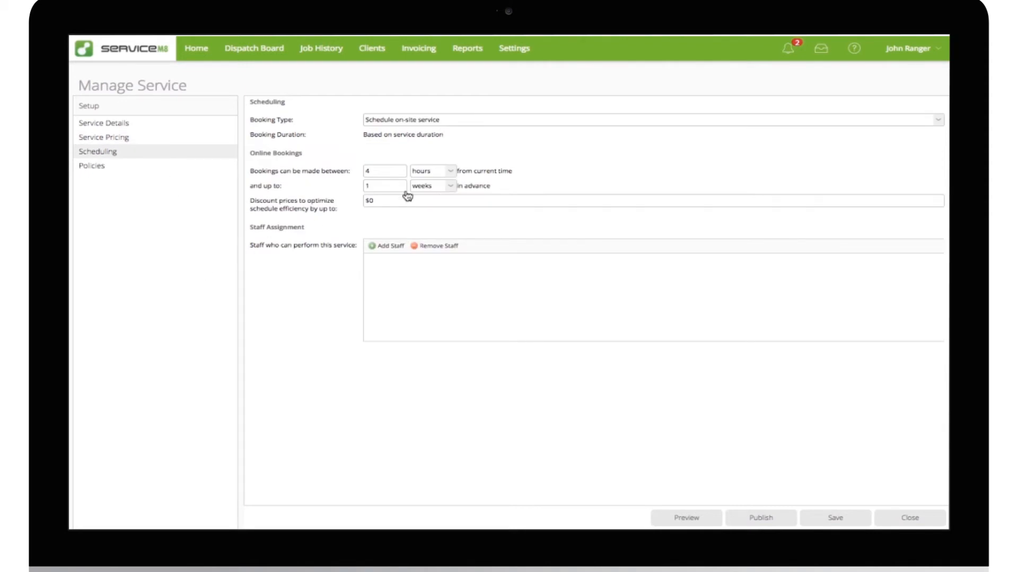
click(502, 124)
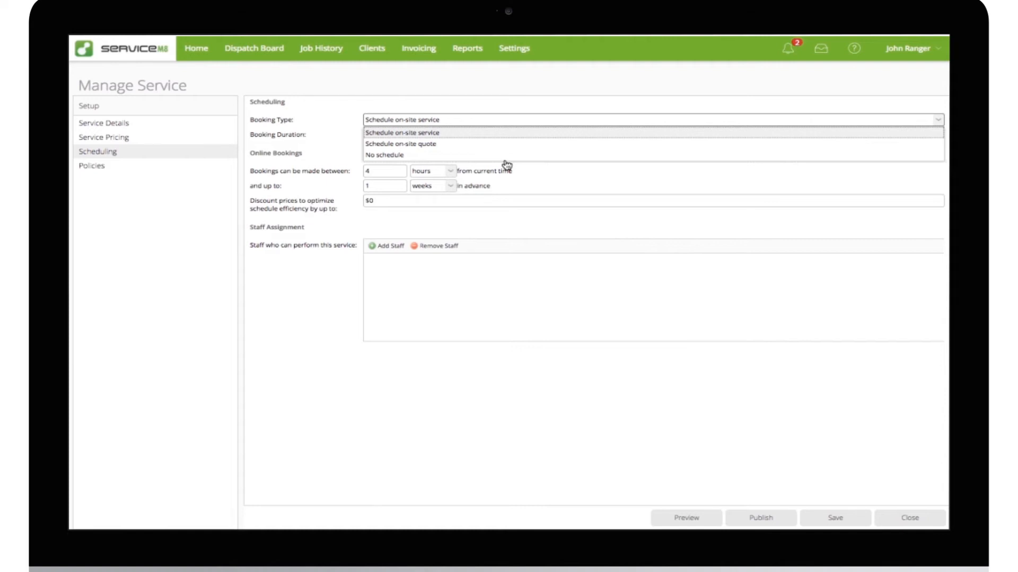
click(486, 135)
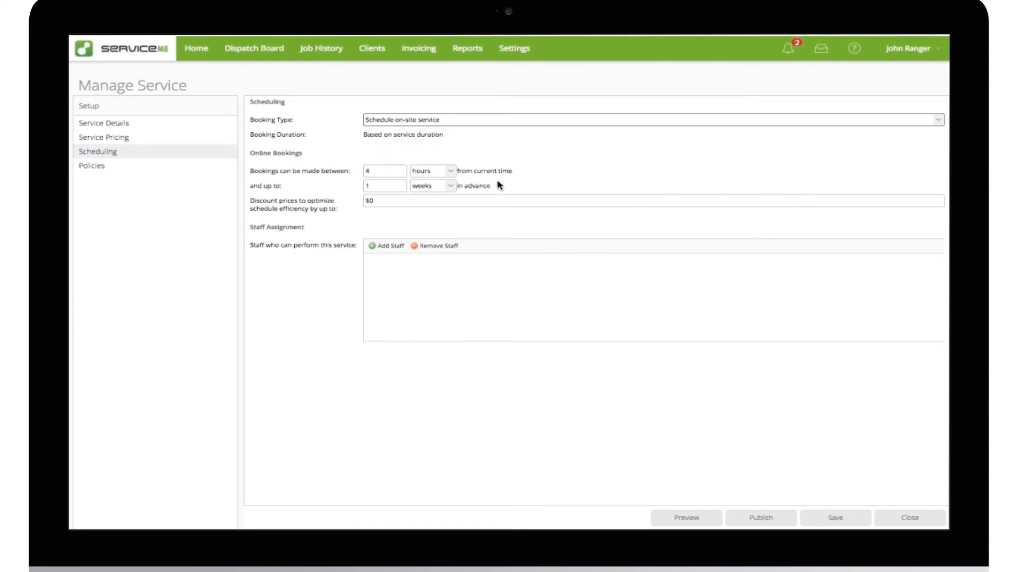
click(399, 202)
text(10)
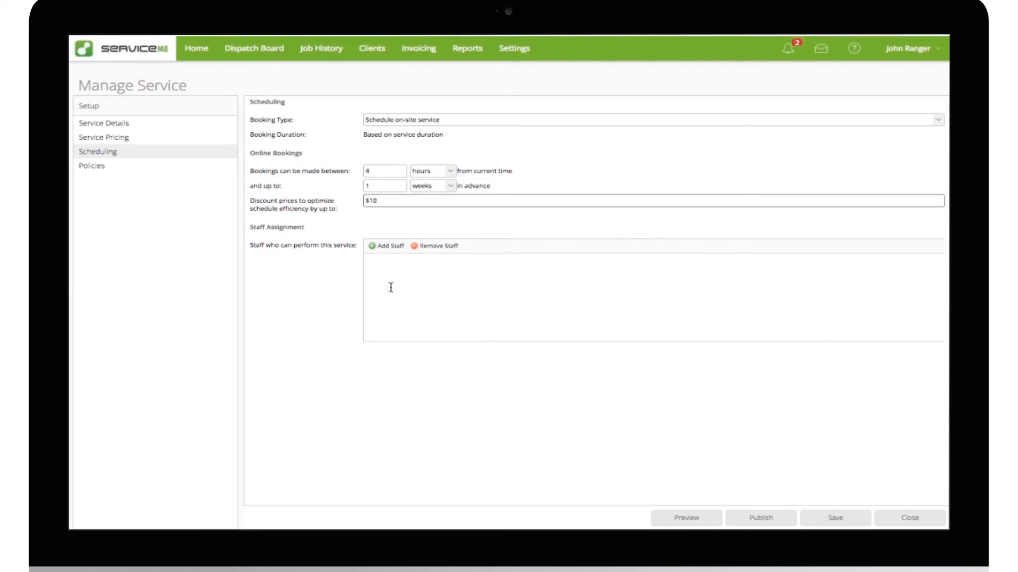
- Assign three staff members who can perform this service
click(330, 311)
click(391, 246)
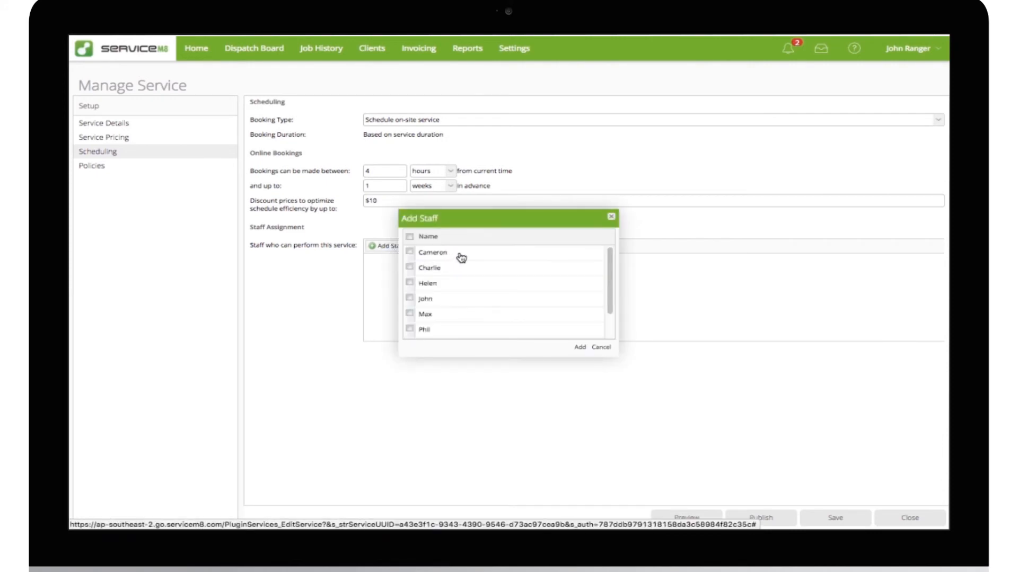
click(412, 254)
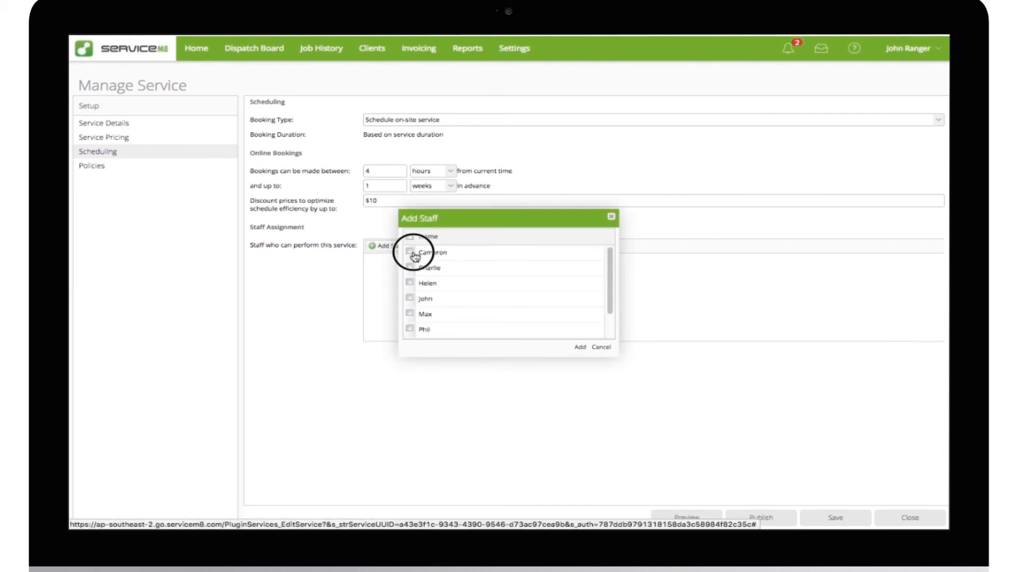
click(411, 315)
click(411, 299)
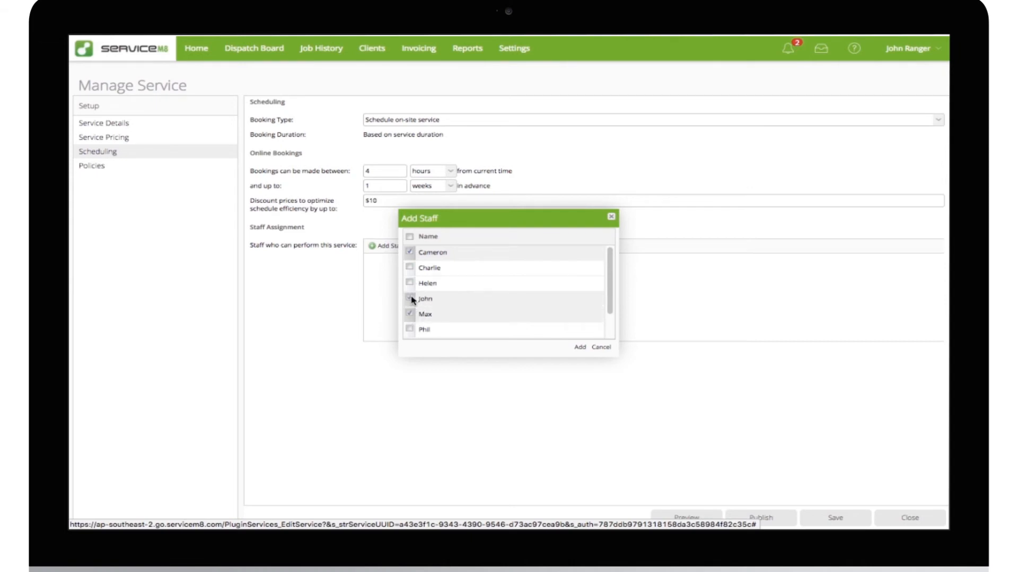
click(580, 349)
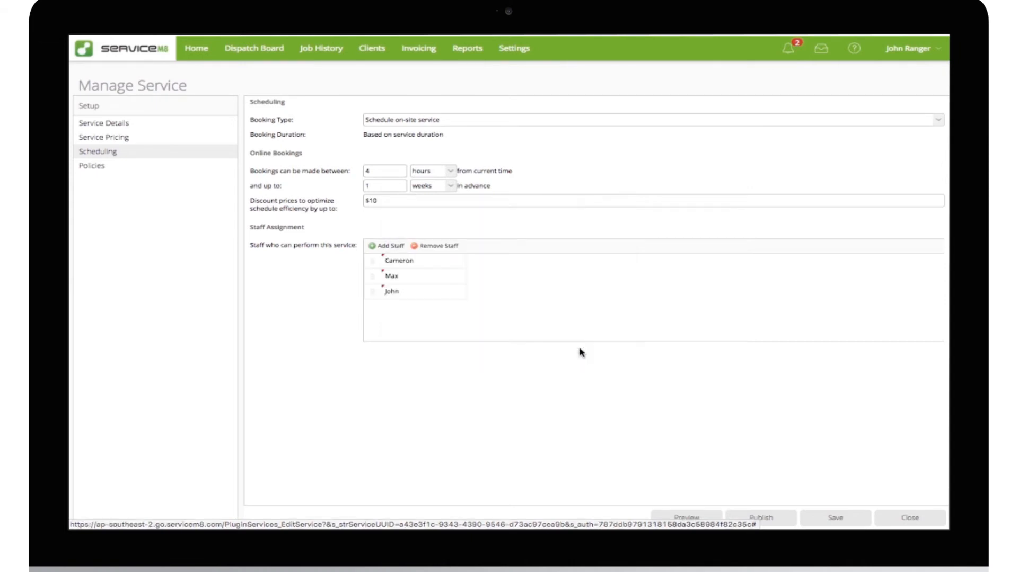
- Set a travel surcharge policy of 0.5 per km for travel over 50 km from the office
click(125, 165)
click(404, 120)
text(50)
click(388, 135)
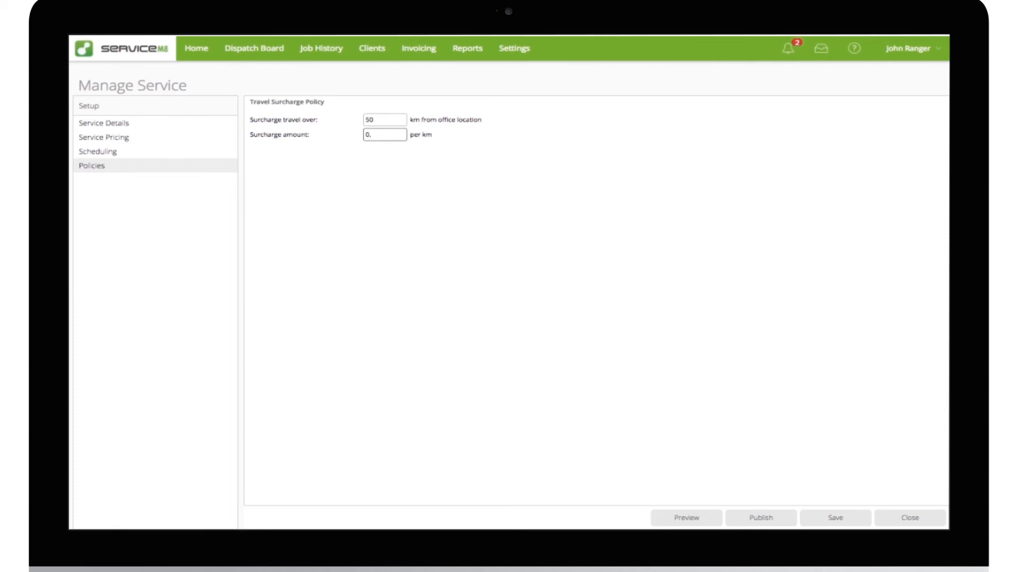
text(0.5)
click(394, 287)
- Preview the online booking page for the service and enter a sample job address
click(686, 521)
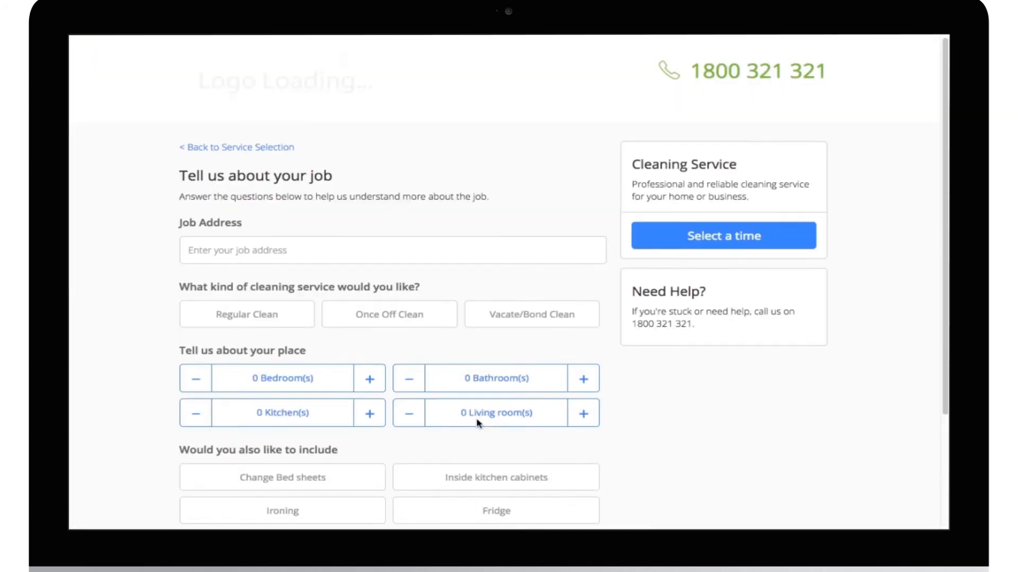
click(363, 234)
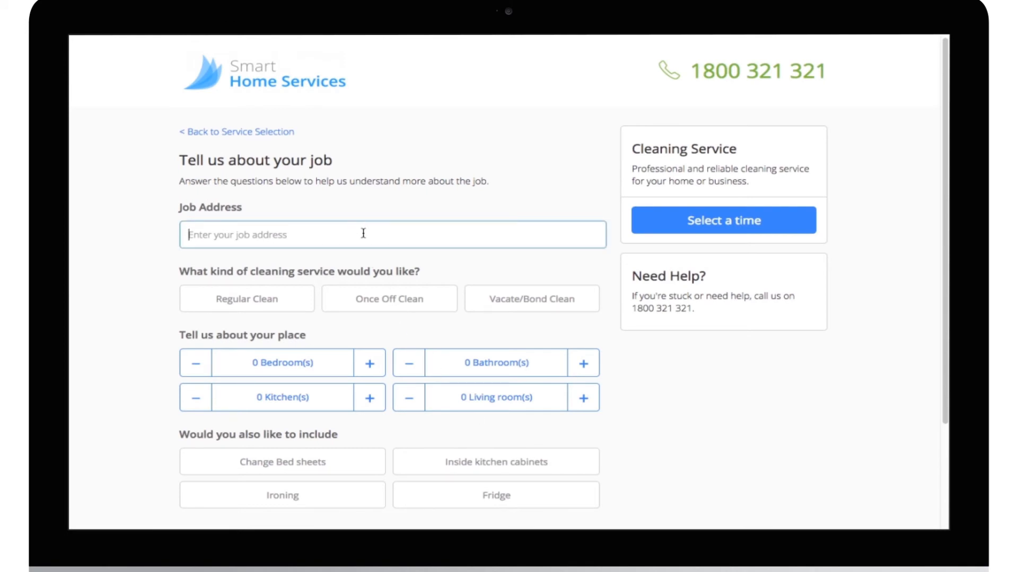
text(27 Baker Street)
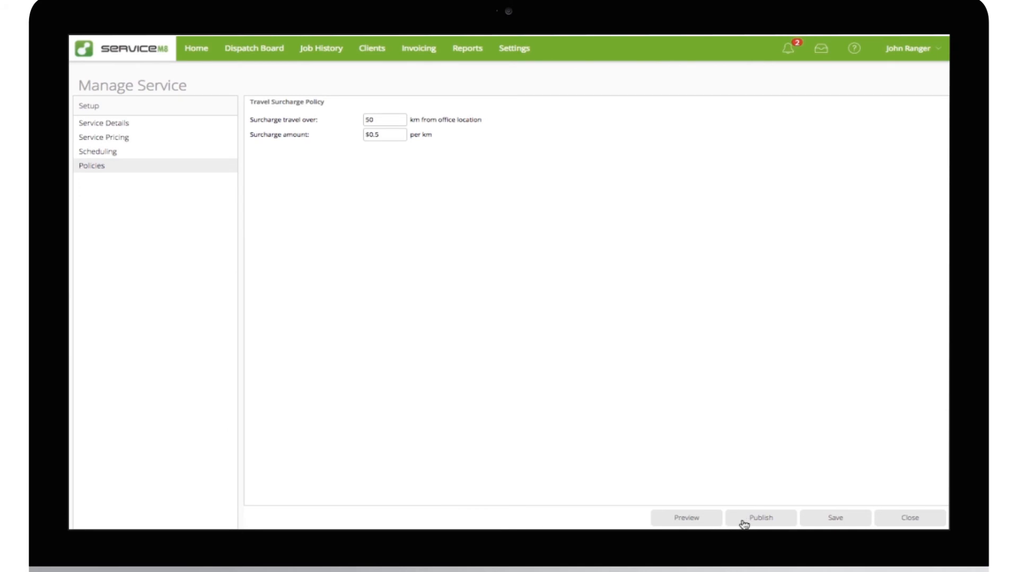
- Publish the Cleaning Service so that both staff and customers can create jobs
click(743, 521)
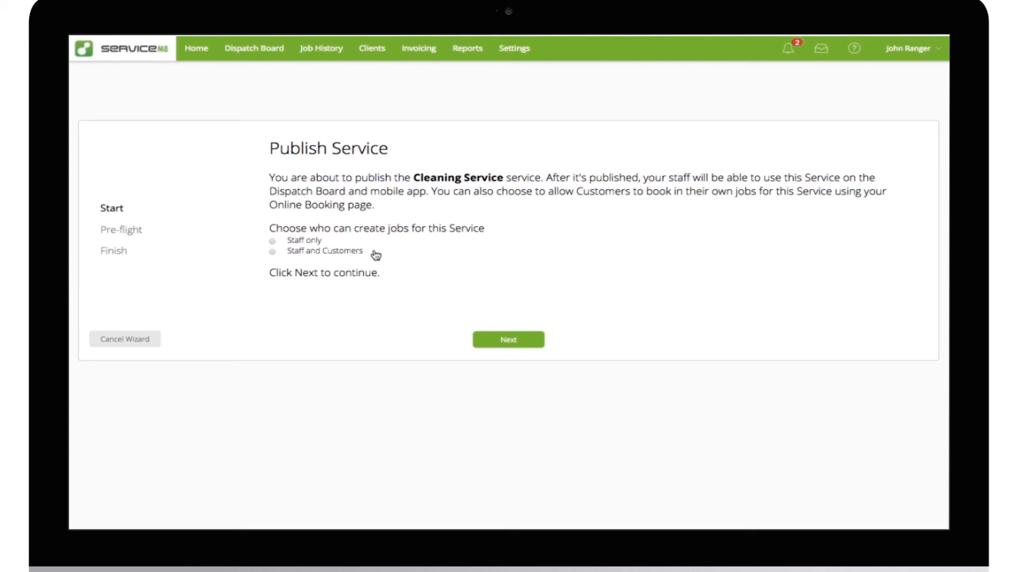
click(274, 252)
click(510, 341)
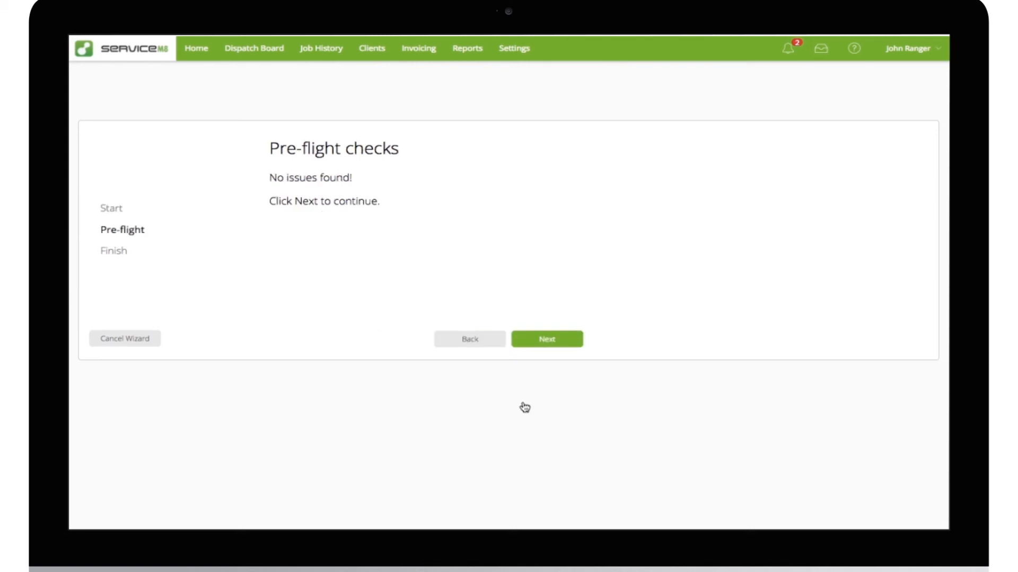
click(547, 350)
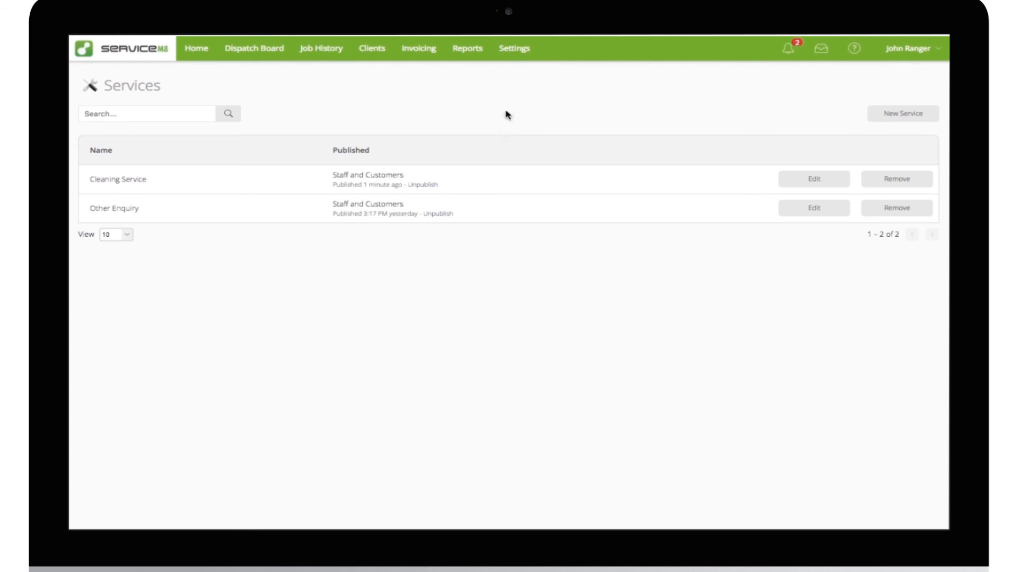
- Create a new job on the Dispatch Board and pick the existing client by searching the name
click(514, 49)
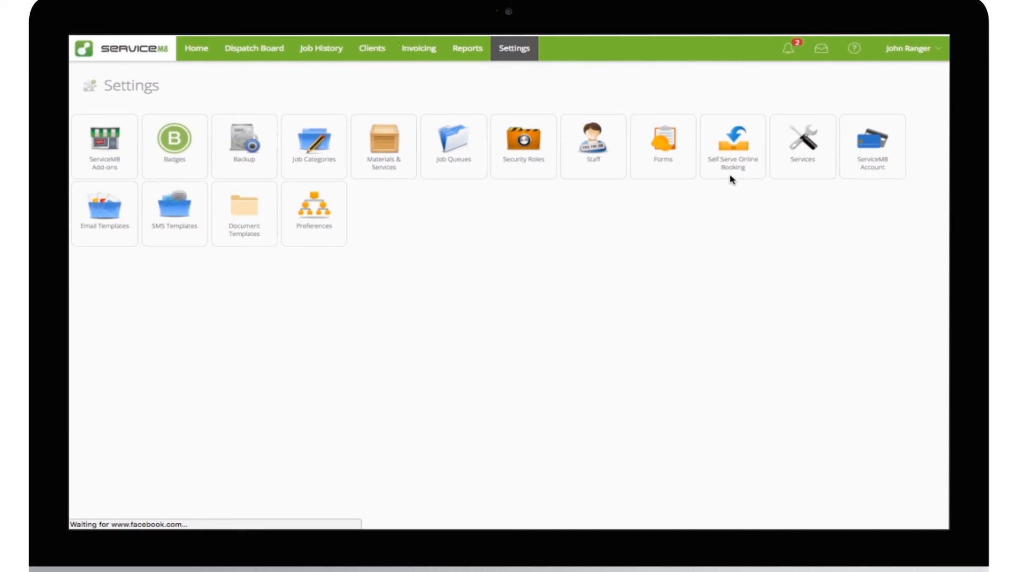
click(730, 175)
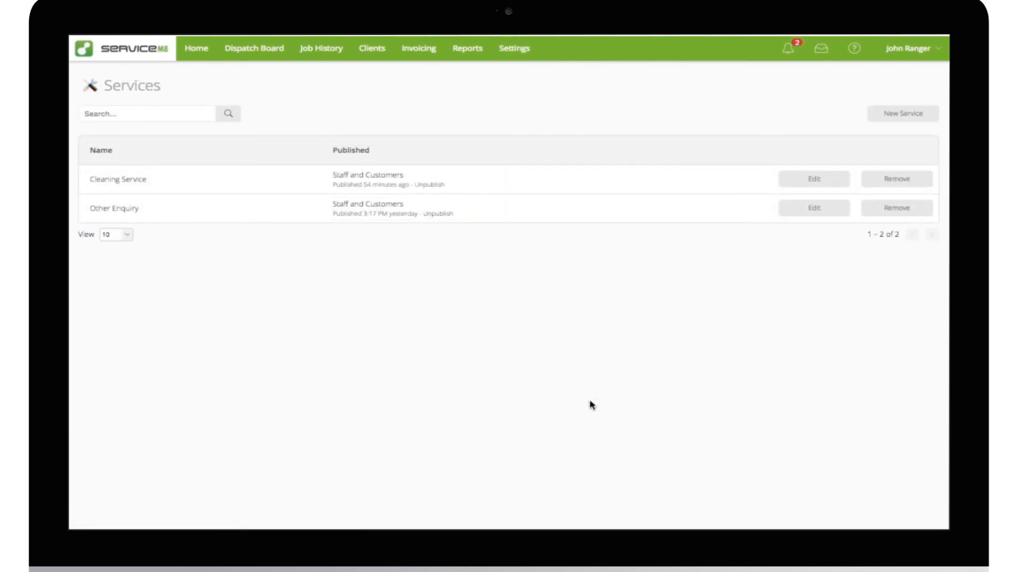
click(265, 59)
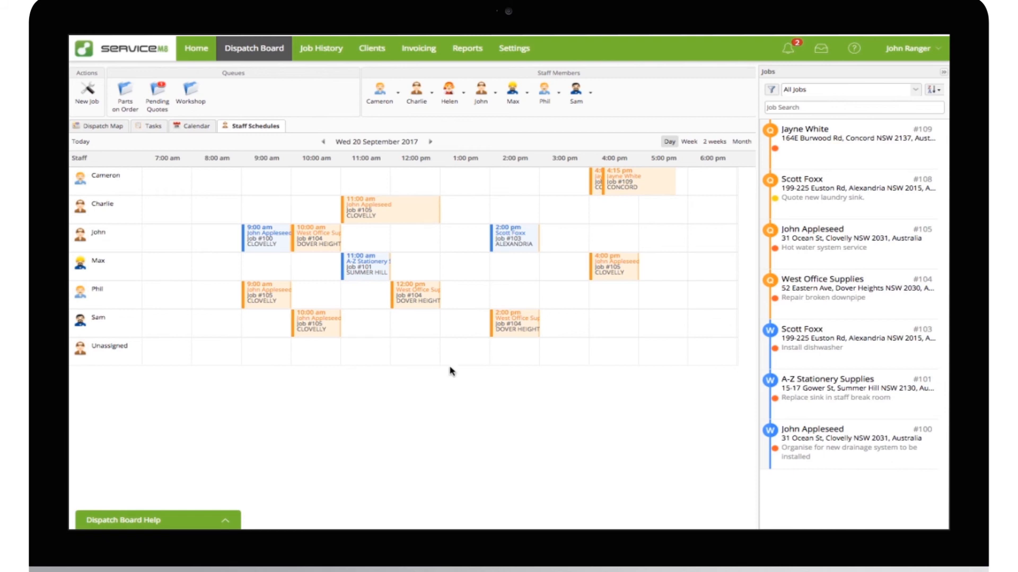
click(87, 108)
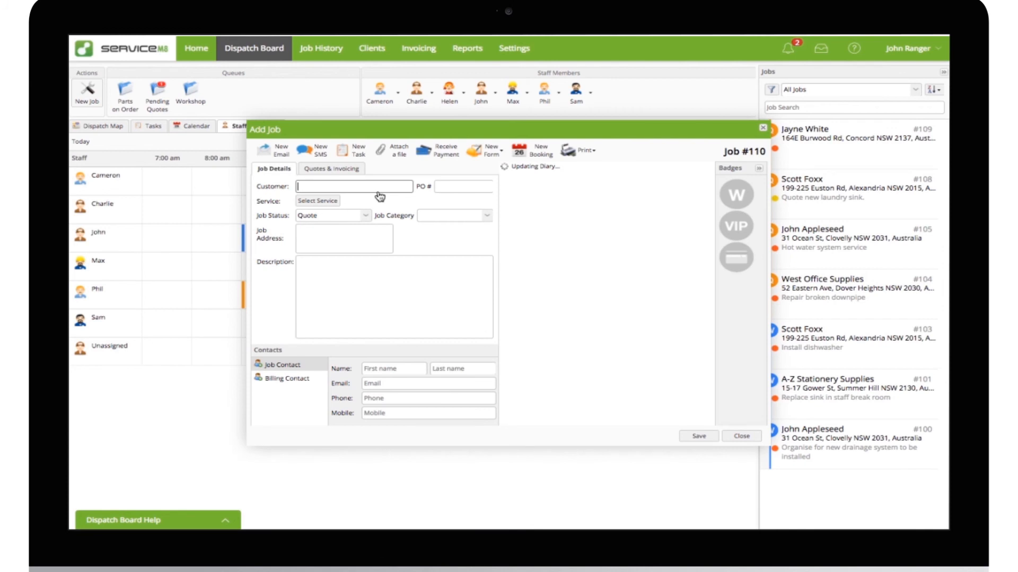
text(jayne)
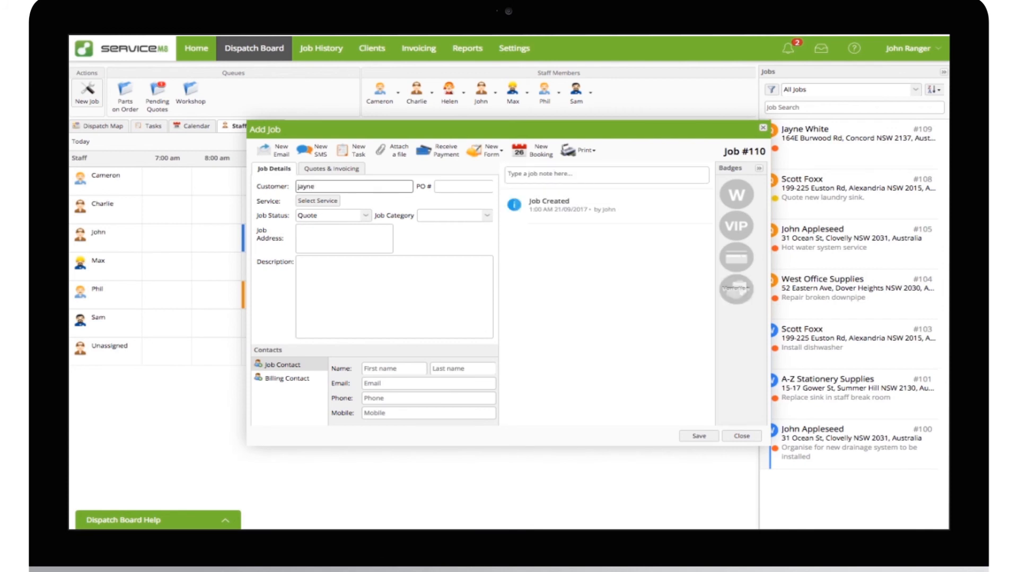
click(404, 213)
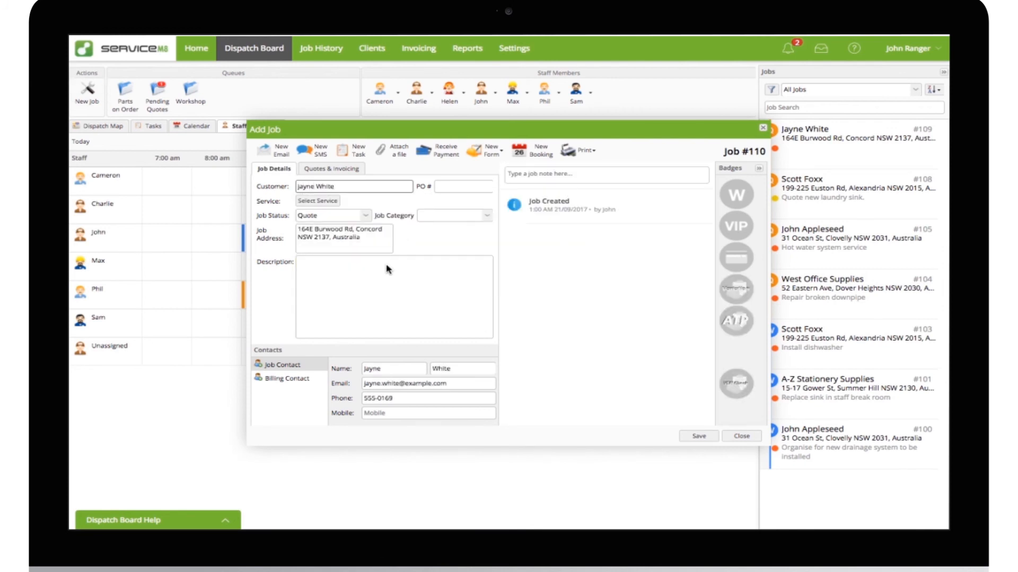
- Apply the Cleaning Service to the job with Regular Clean, Every Week, 4 bedrooms and 2 bathrooms
click(318, 201)
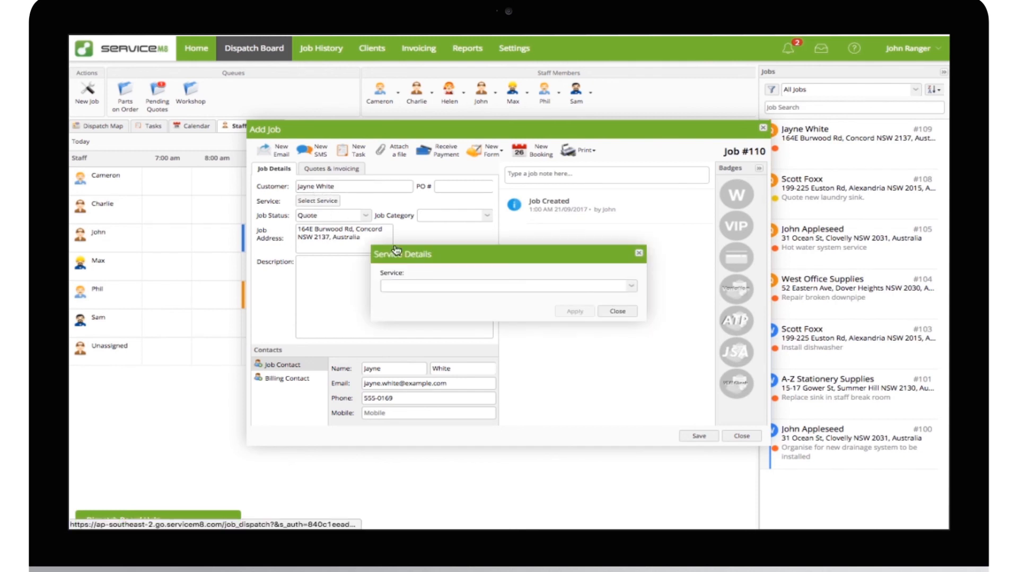
click(583, 287)
click(479, 313)
click(480, 312)
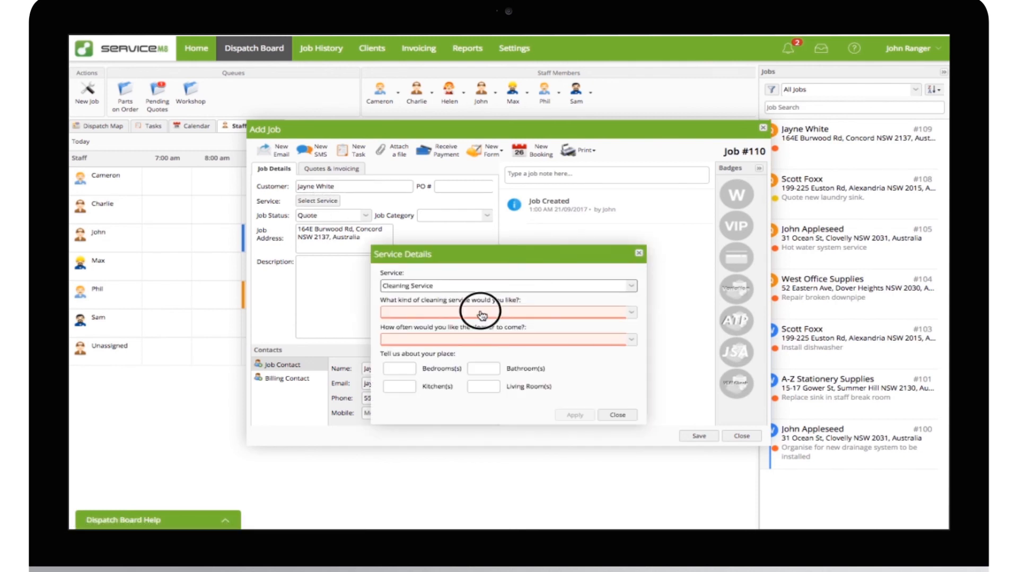
click(466, 330)
click(461, 341)
click(459, 351)
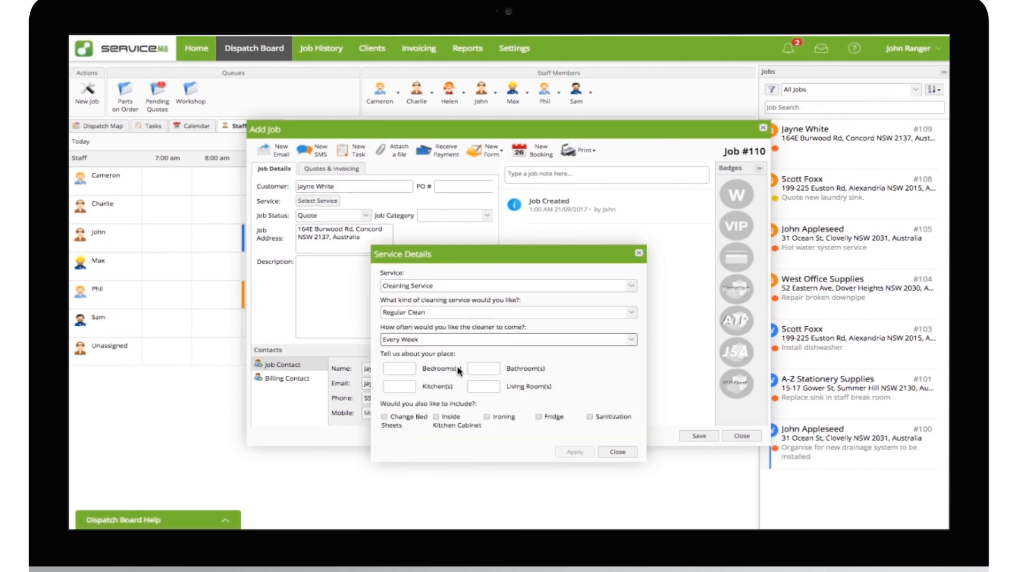
click(400, 368)
text(4)
click(481, 369)
text(2)
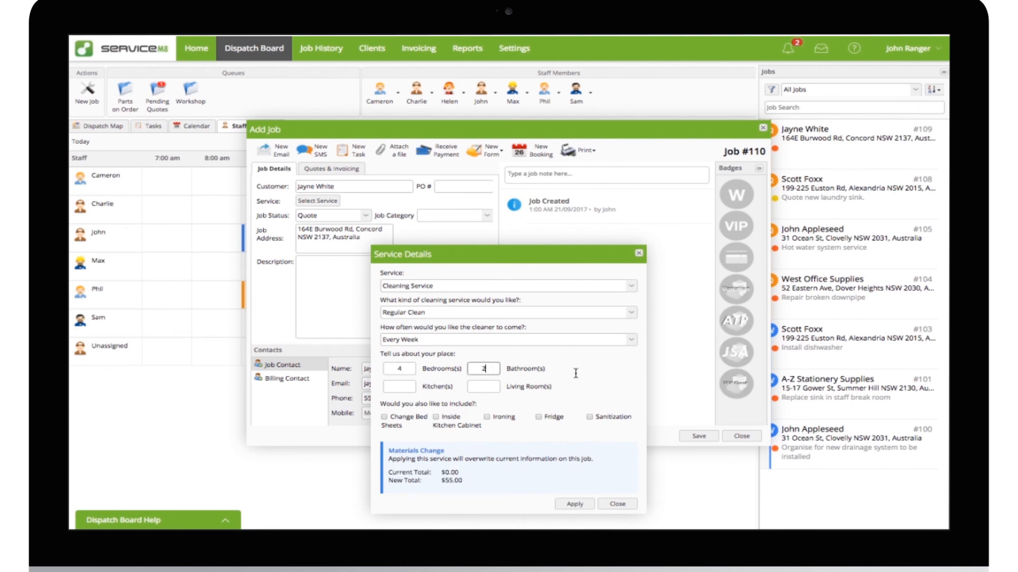
click(575, 504)
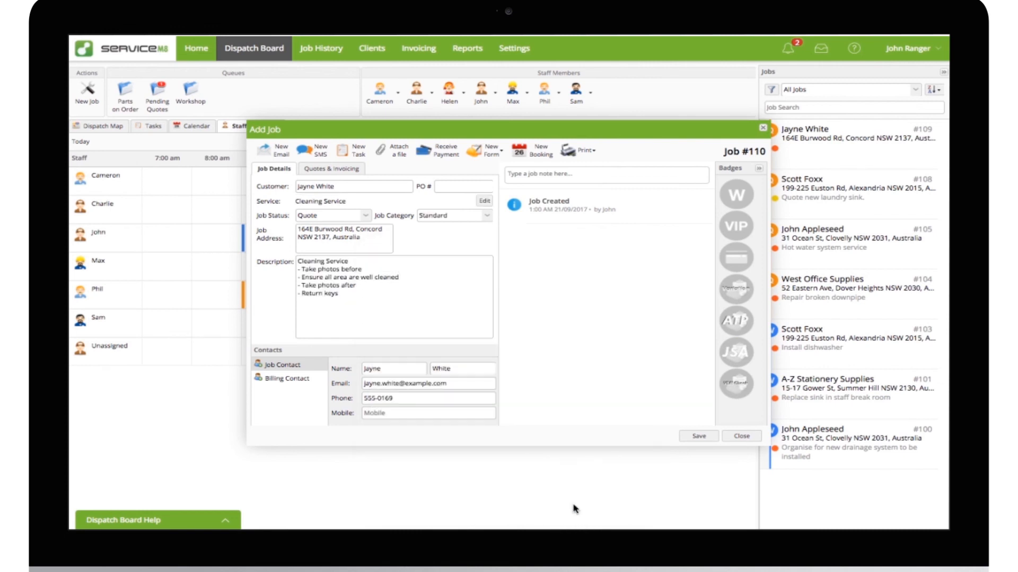
- Open a new booking for the job and browse the suggested staff time slots
click(537, 162)
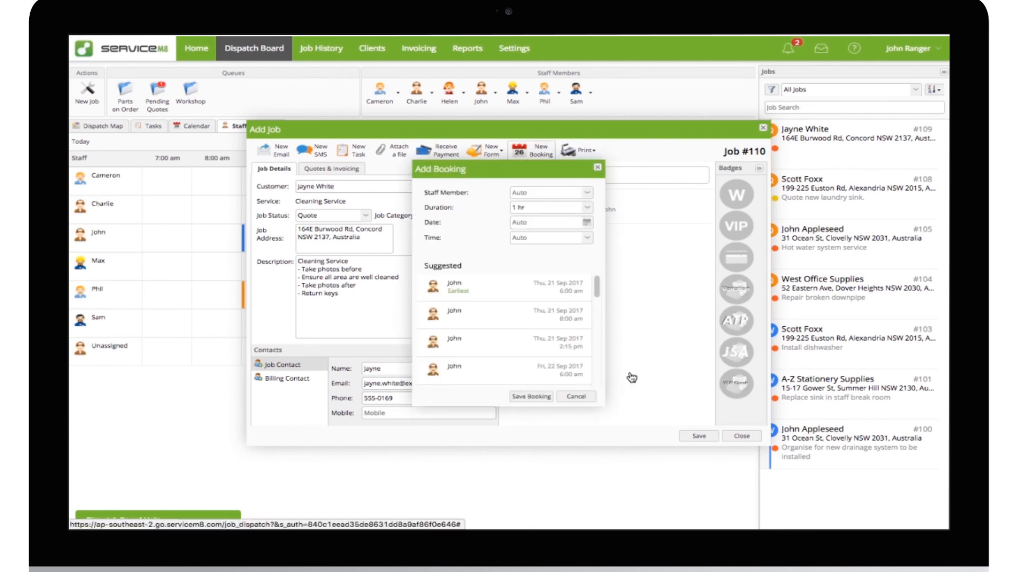
drag(597, 289, 601, 325)
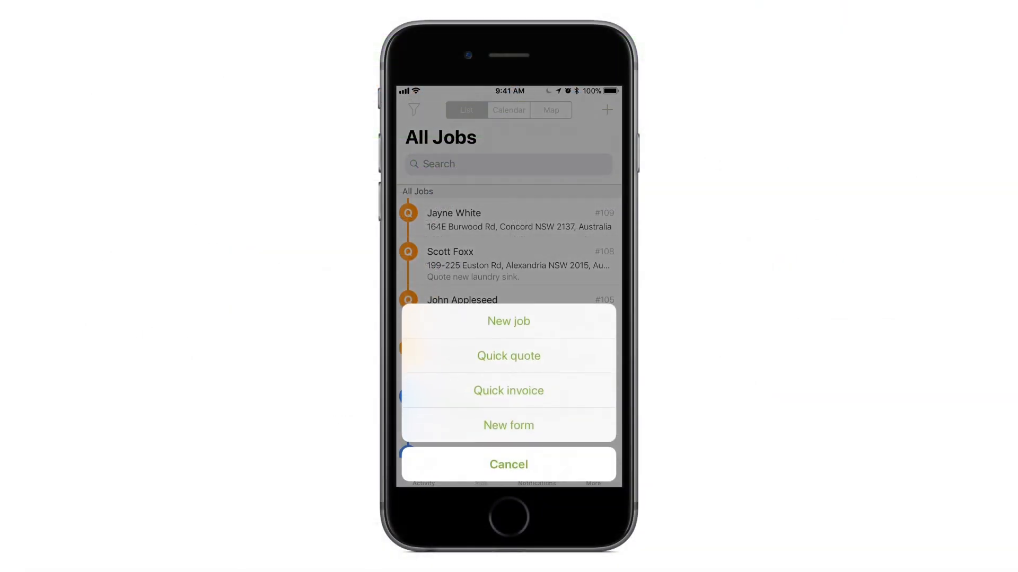
- In the mobile app, start a new job for the existing client and choose the Cleaning Service
text(jayne)
click(434, 218)
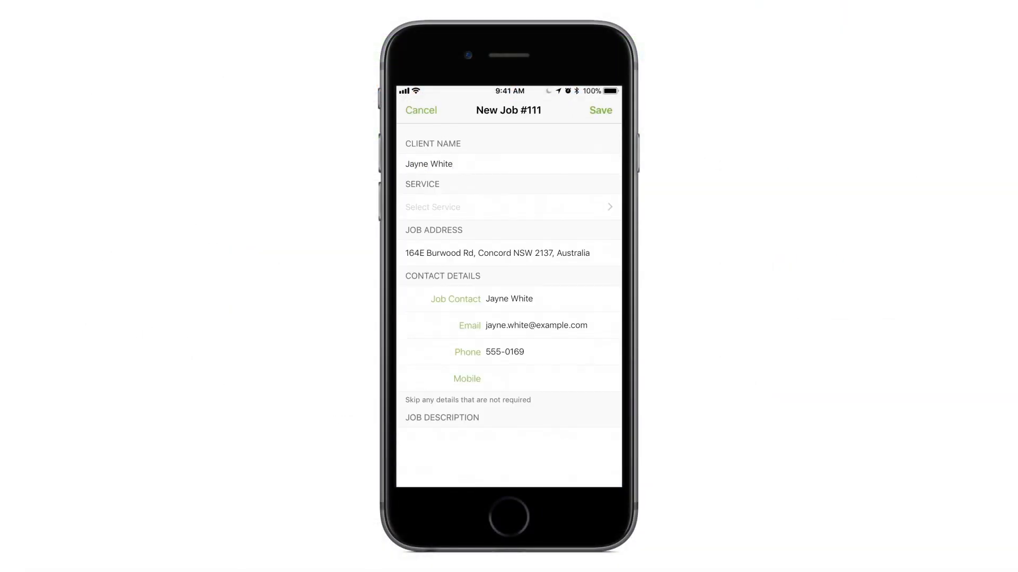
click(433, 206)
click(437, 165)
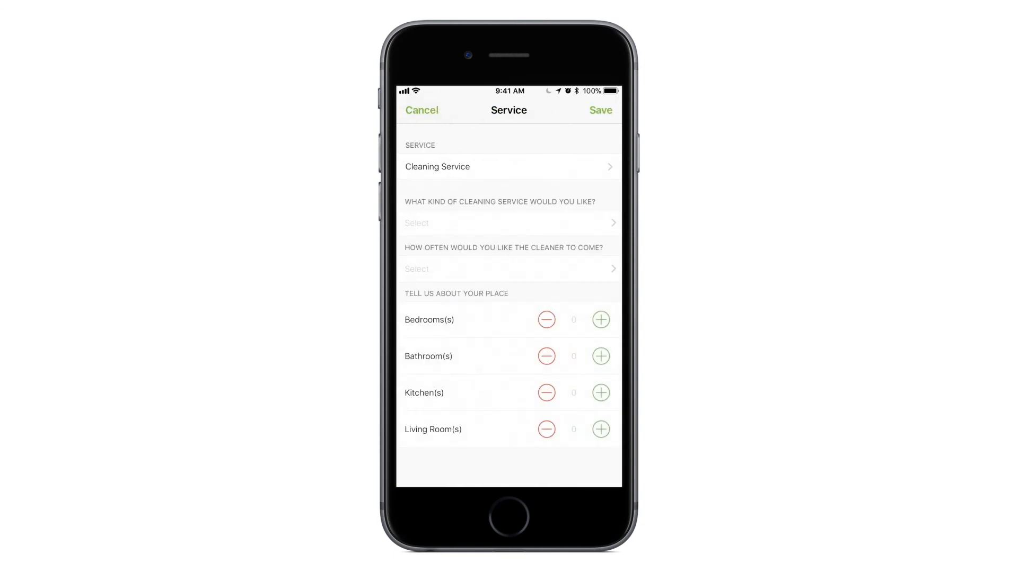
- Answer the cleaning type and frequency questions, then save the service and the new job
click(416, 222)
click(430, 163)
click(416, 269)
click(427, 163)
click(600, 109)
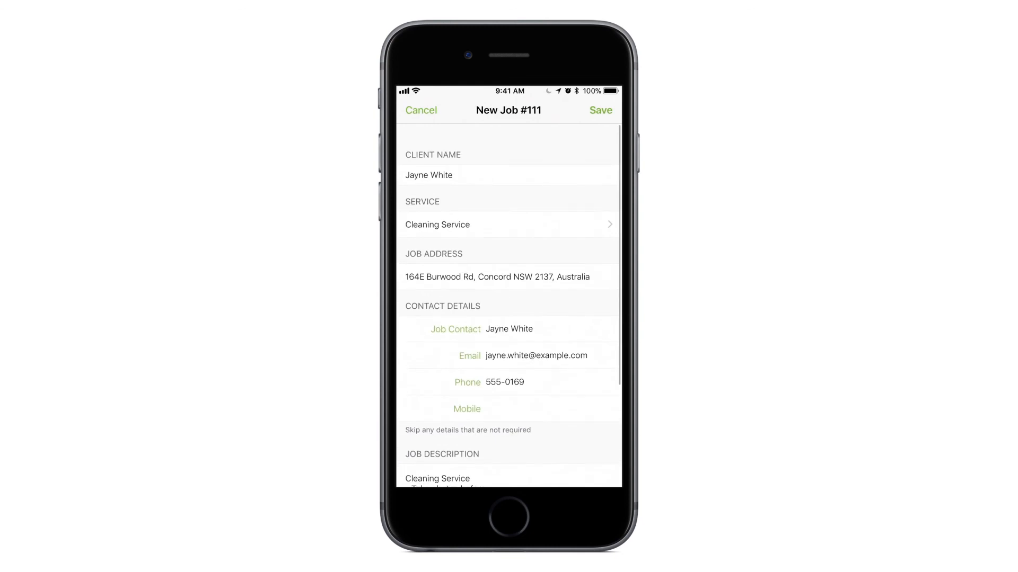
click(601, 109)
click(509, 388)
click(599, 110)
click(509, 313)
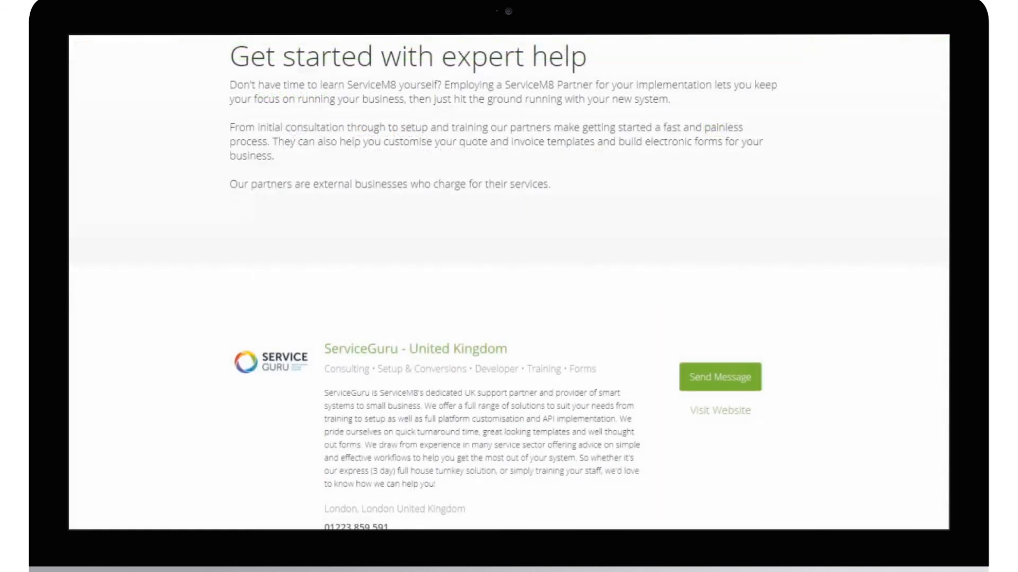
scroll(509, 281, down, 5)
scroll(509, 281, down, 6)
scroll(508, 281, down, 7)
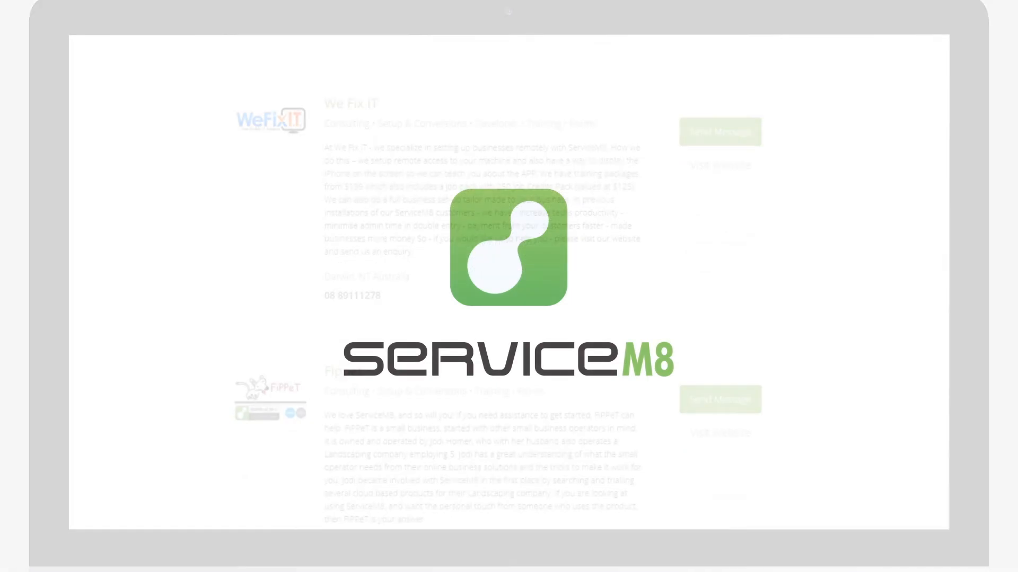